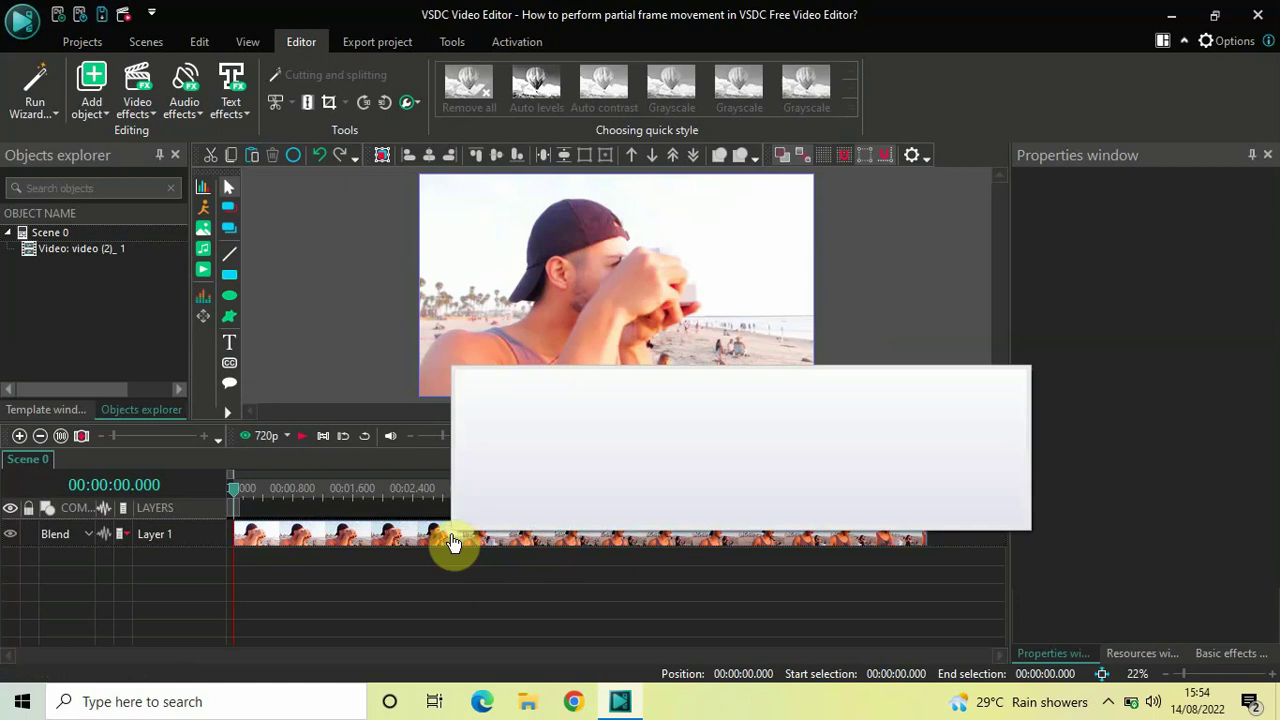
# - Add a Transforms > Crop effect, Crop 1, spanning the beach clip's full 9.266 s
pyautogui.doubleClick(451, 538)
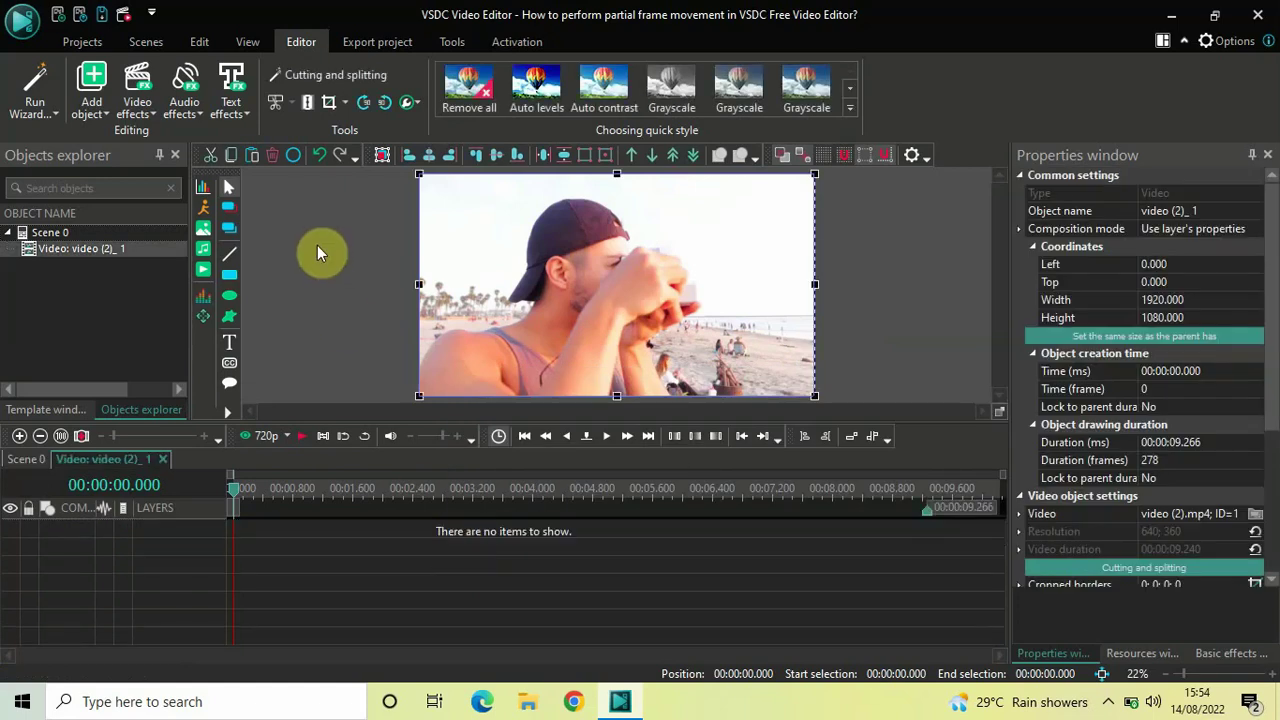
pyautogui.click(137, 95)
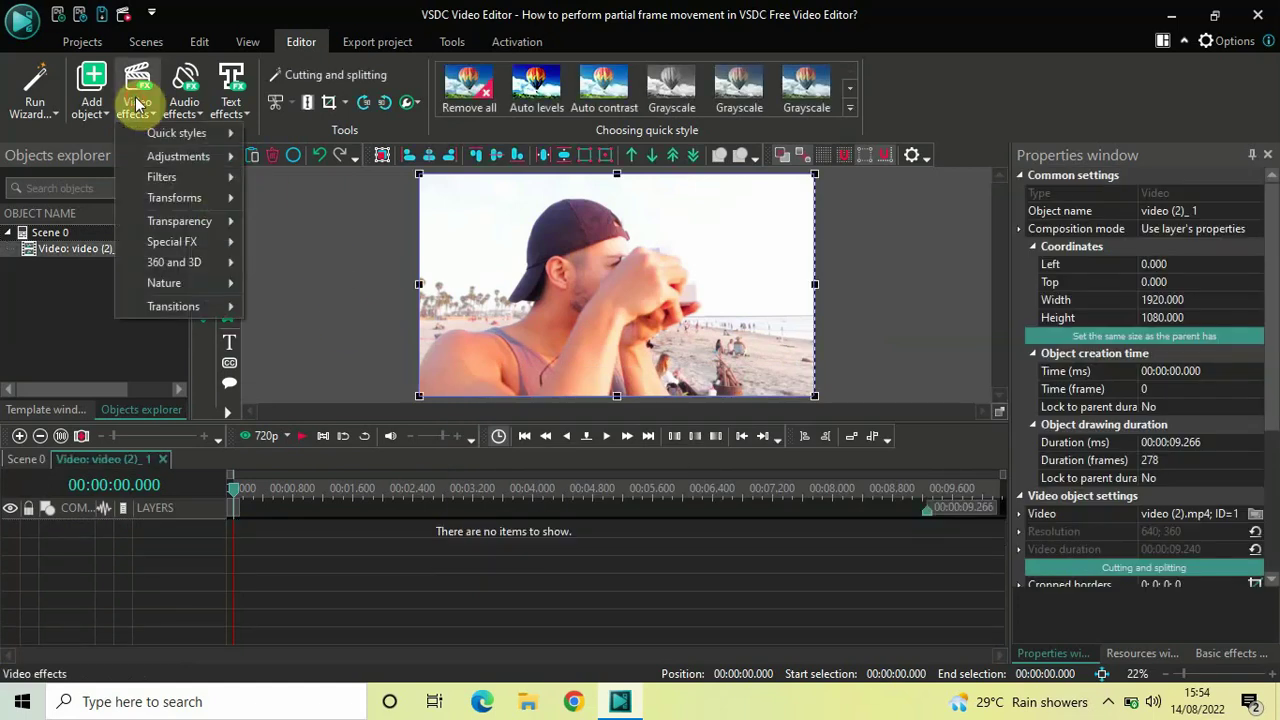
pyautogui.moveTo(247, 204)
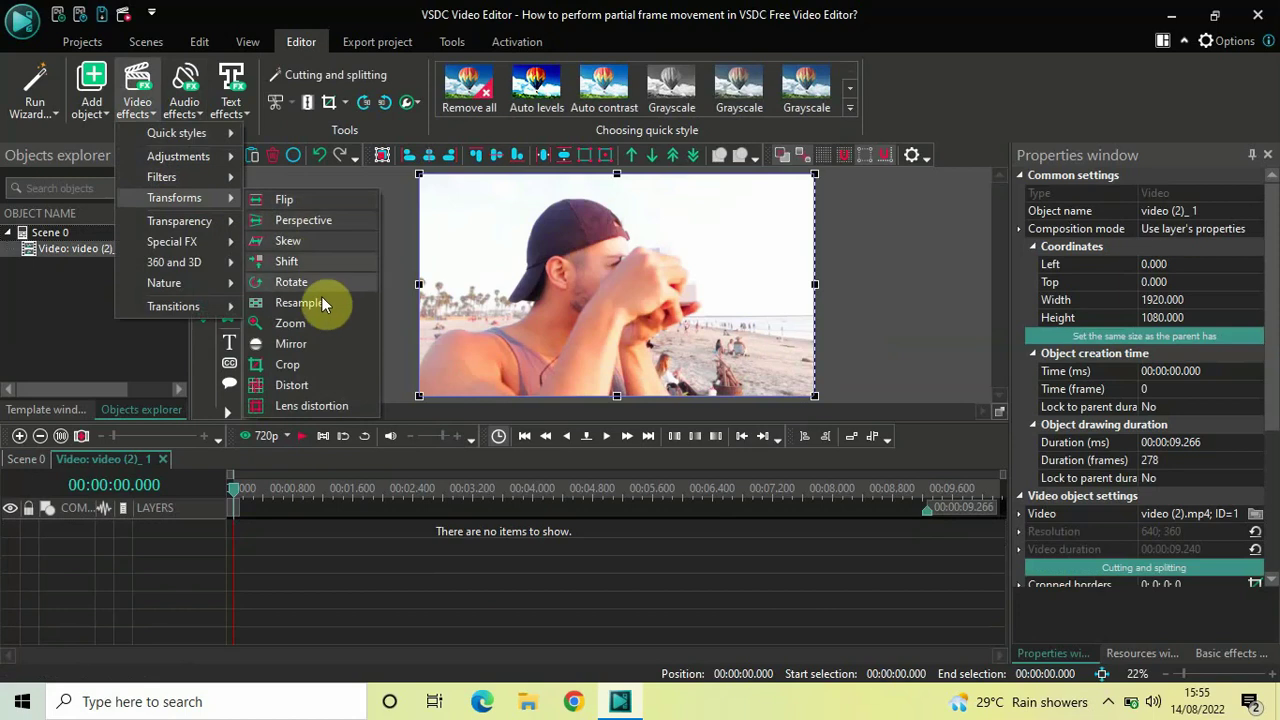
pyautogui.click(320, 364)
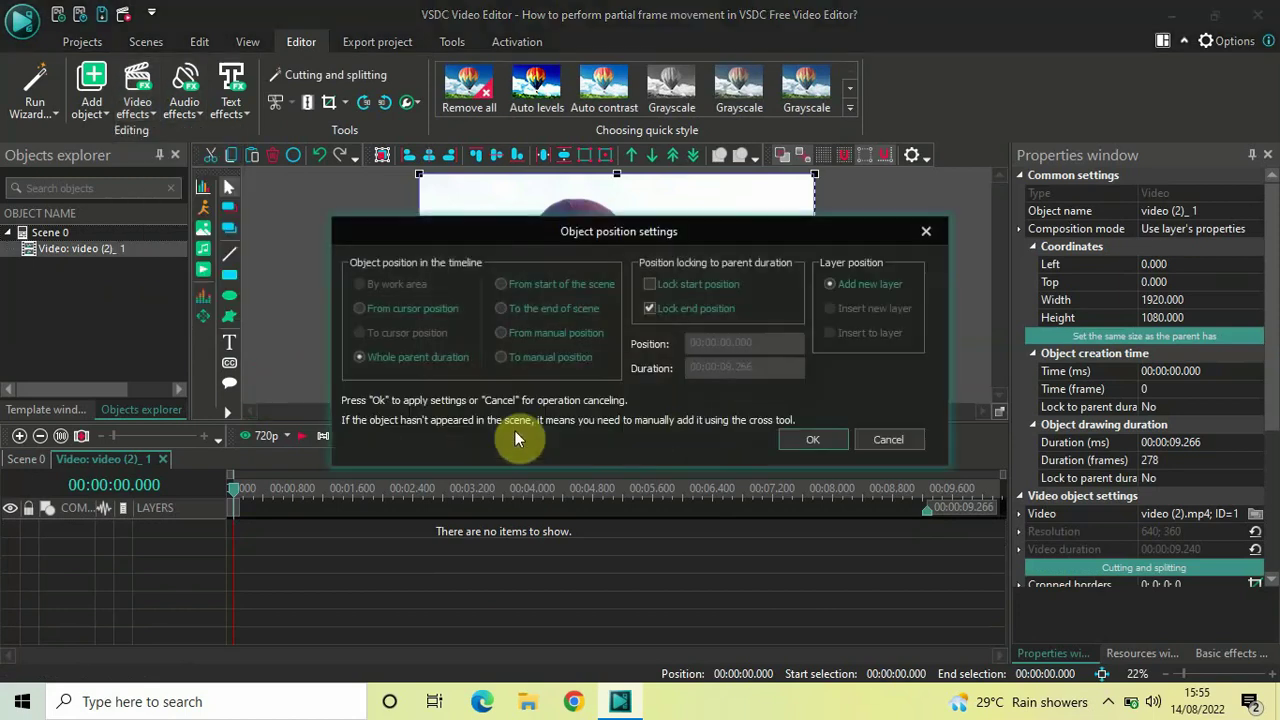
pyautogui.click(827, 438)
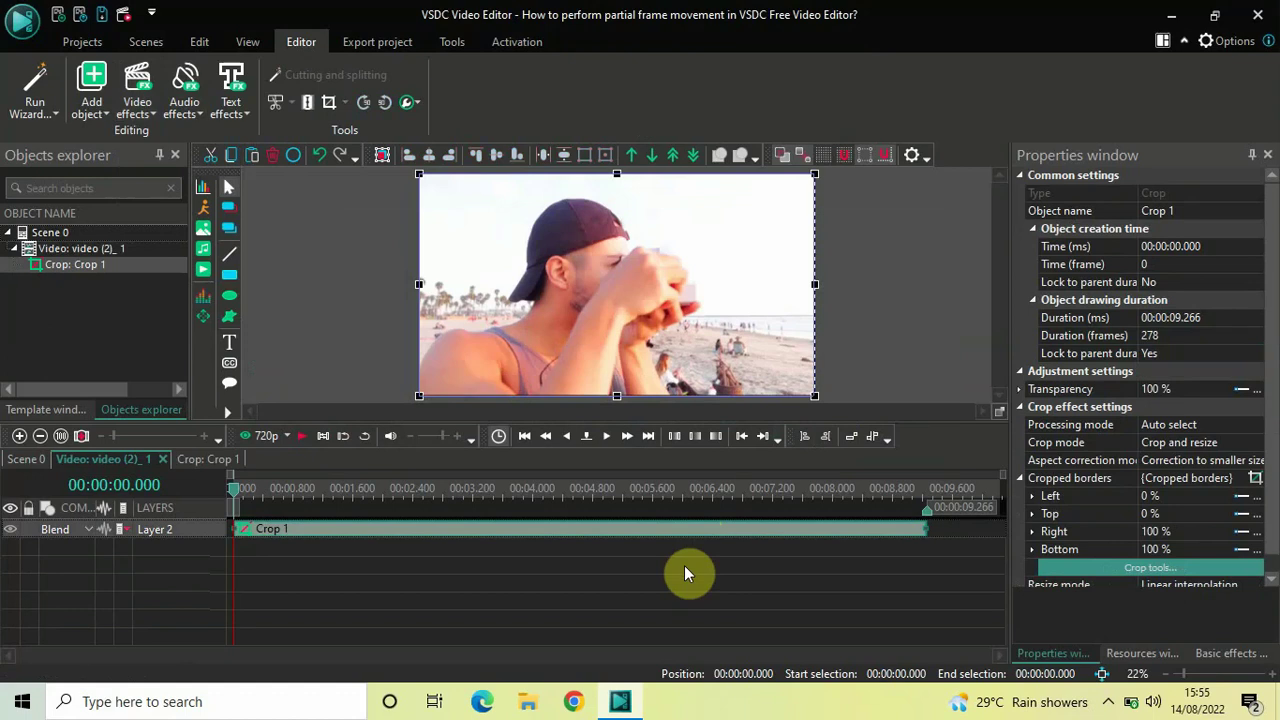
# - Set Crop 1's Duration to 00:00:01.500 (45 frames)
pyautogui.click(1095, 318)
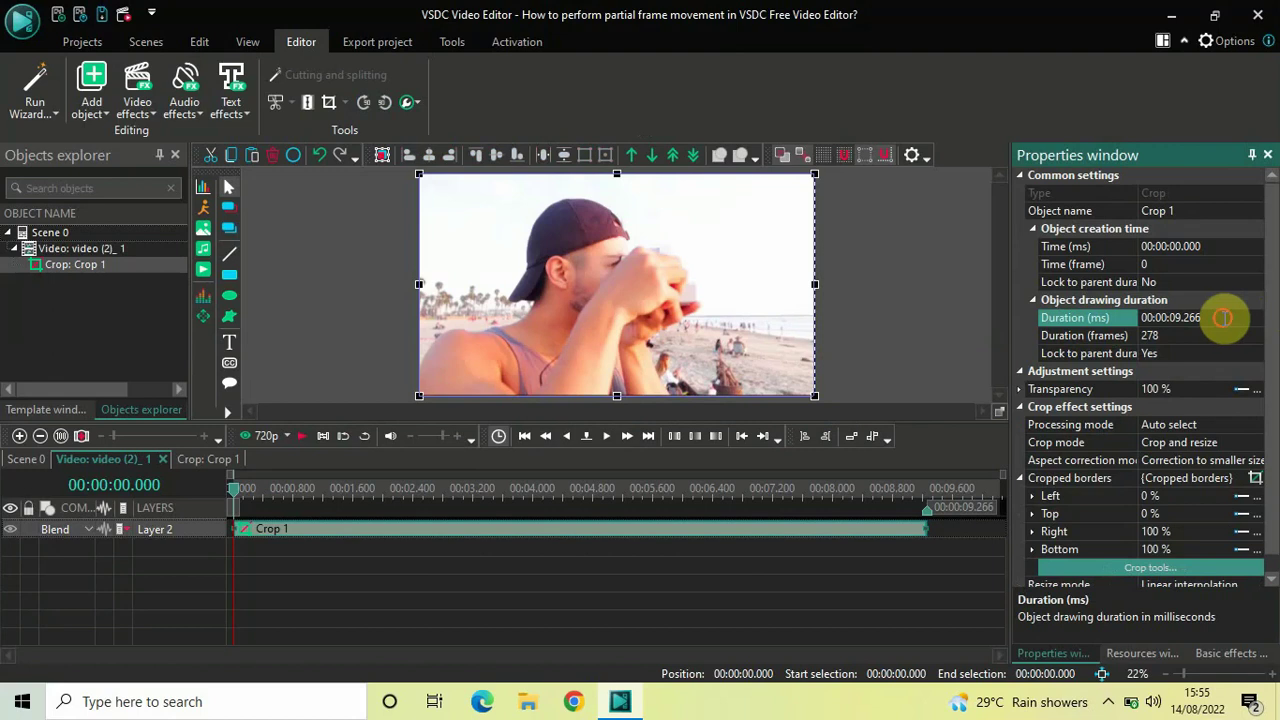
pyautogui.click(1224, 318)
pyautogui.press('BackSpace')
pyautogui.press('BackSpace')
pyautogui.press('BackSpace')
pyautogui.press('BackSpace')
pyautogui.press('BackSpace')
pyautogui.write('1500')
pyautogui.press('Return')
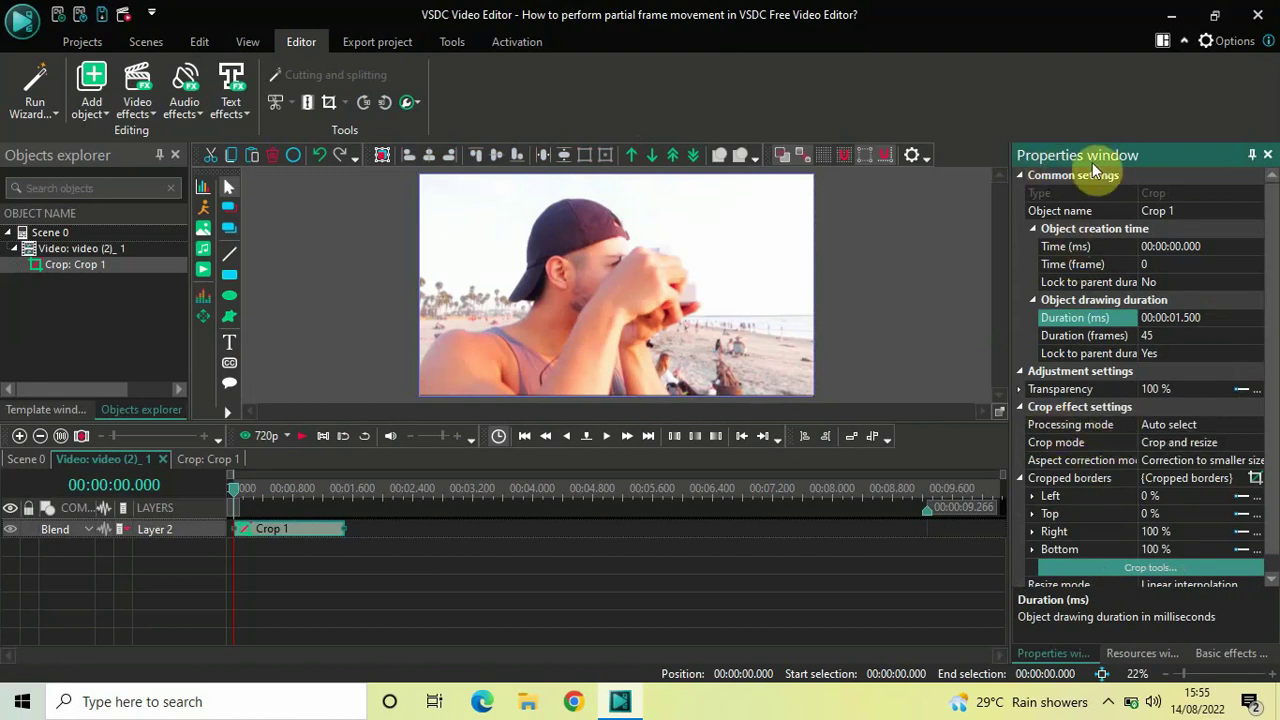
# - Switch Crop 1's crop mode from Crop and resize to Crop borders
pyautogui.click(1078, 446)
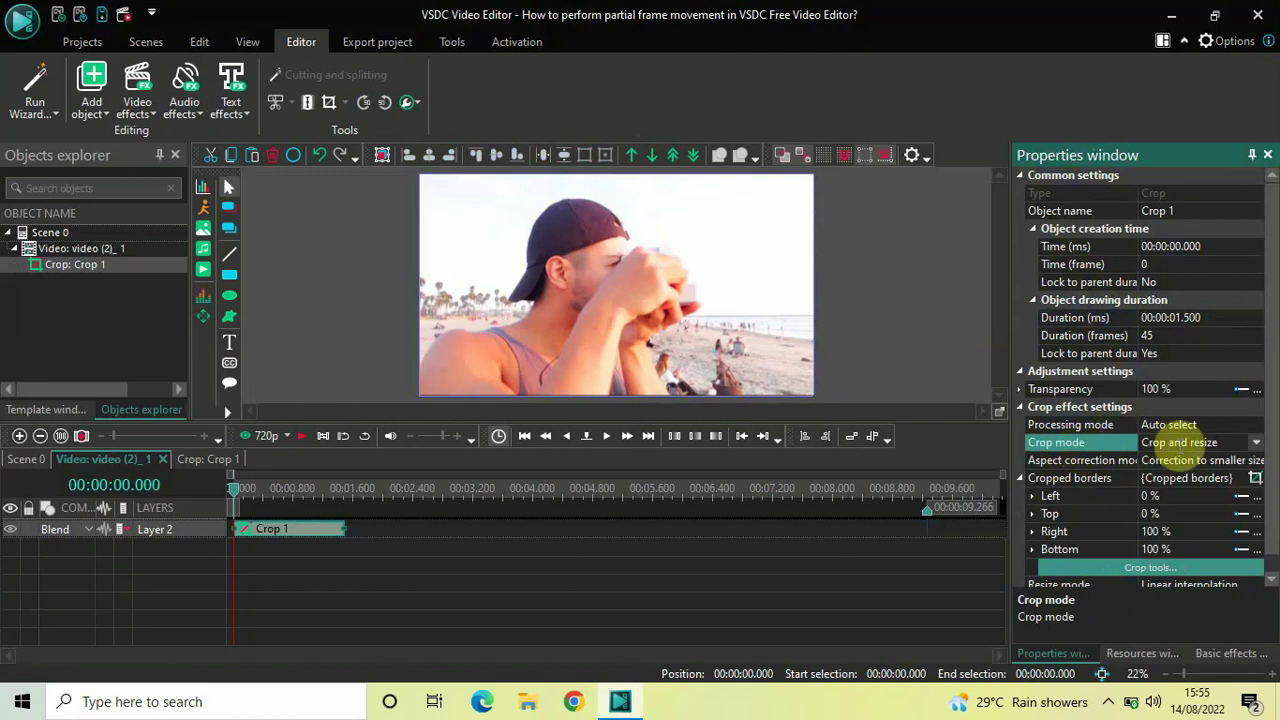
pyautogui.click(1254, 446)
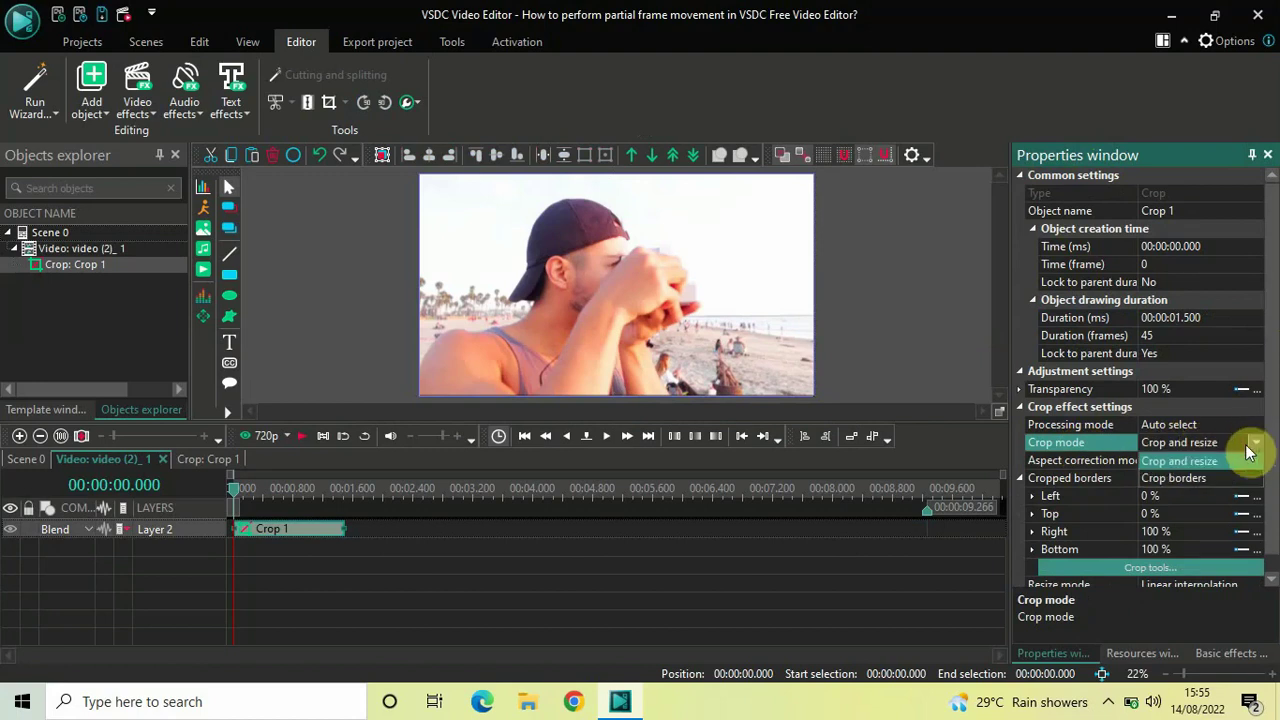
pyautogui.click(1200, 481)
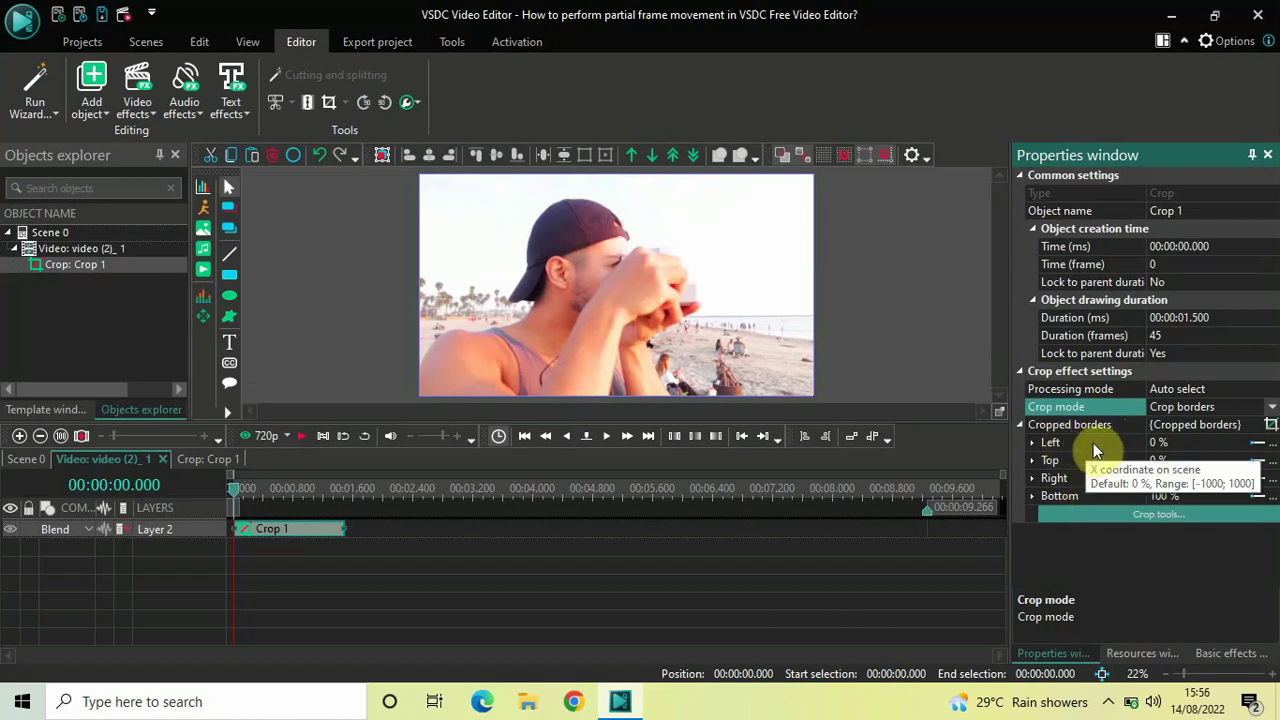
# - Set Crop 1's Left border to 0;0 and animate Top from 0 to 75%
pyautogui.click(1181, 443)
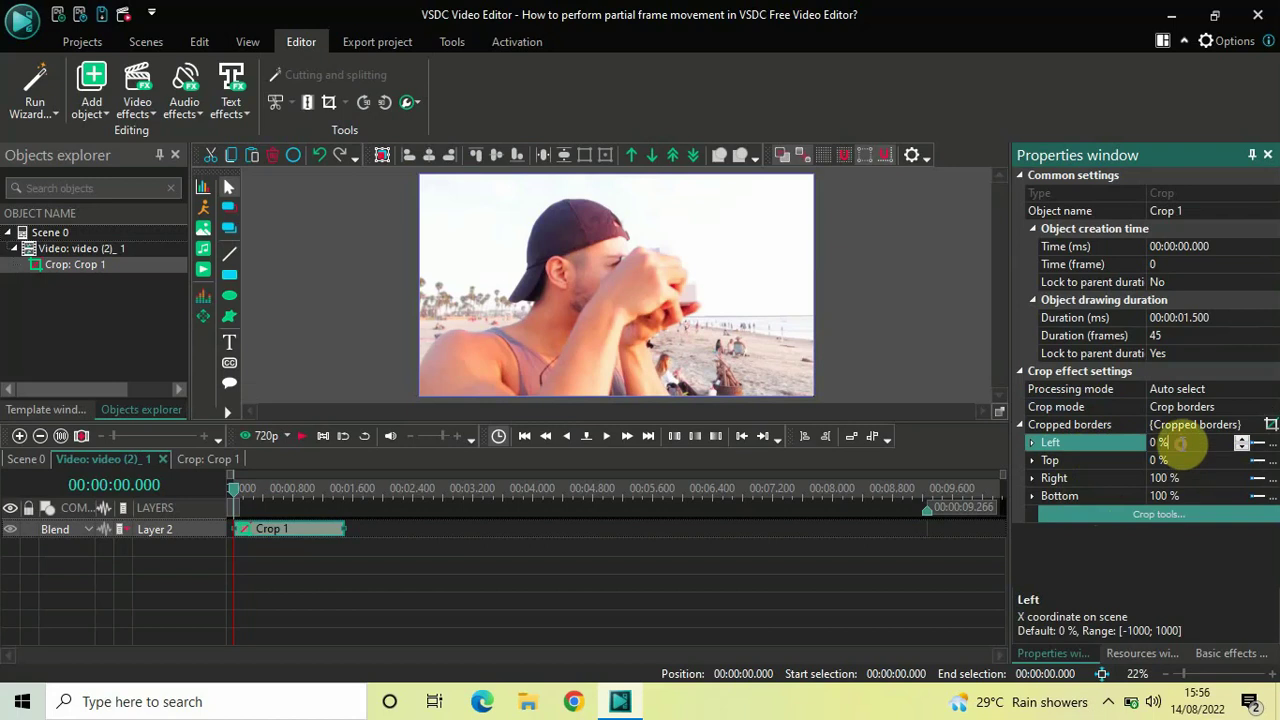
pyautogui.press('BackSpace')
pyautogui.press('BackSpace')
pyautogui.write(';0')
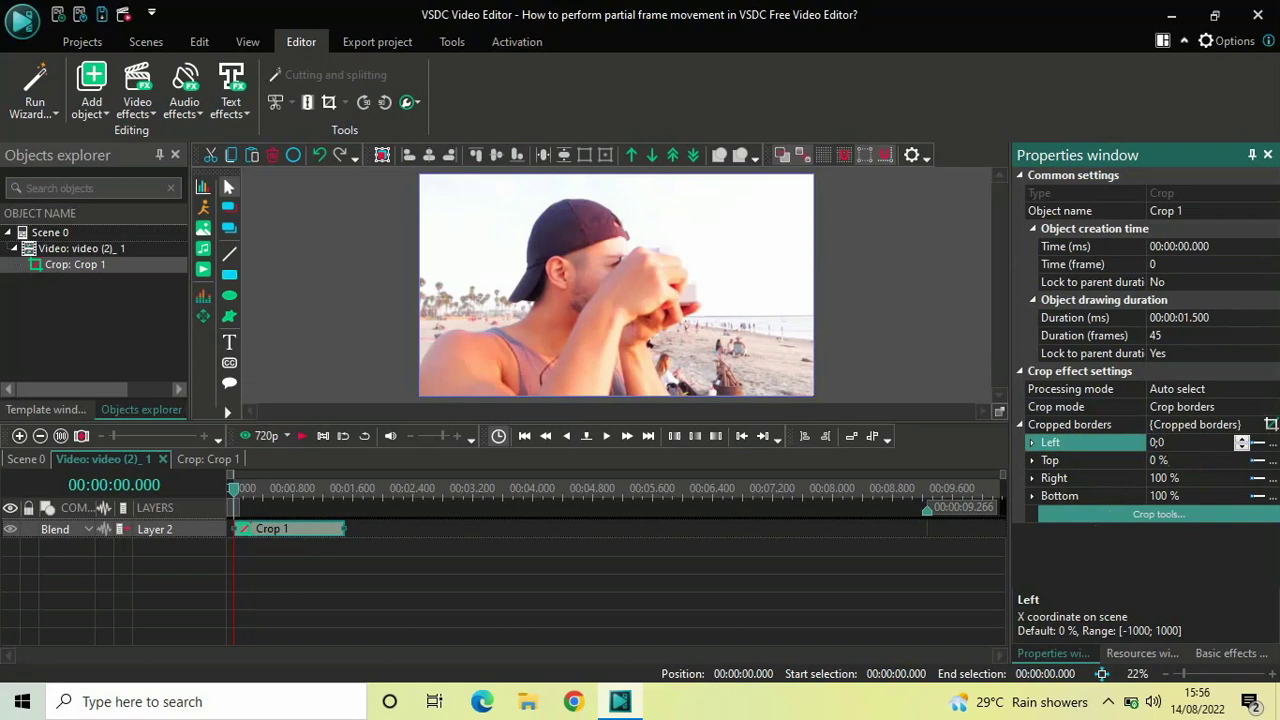
pyautogui.press('Return')
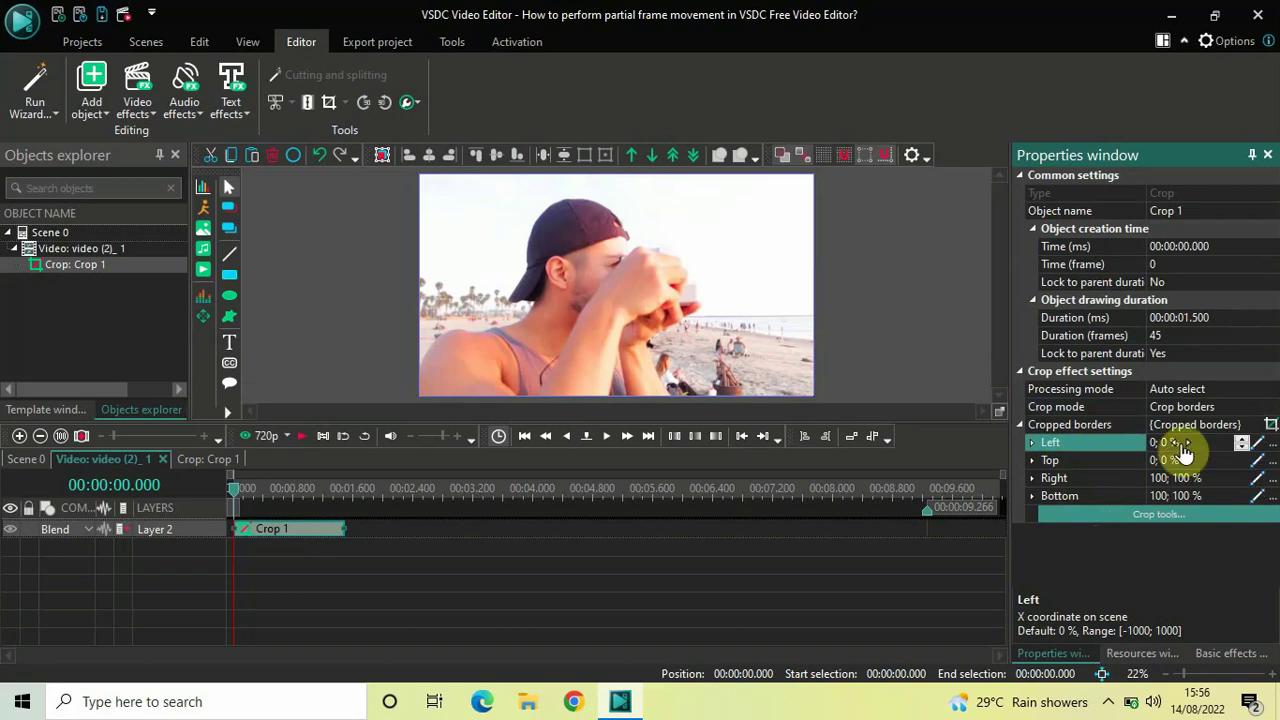
pyautogui.click(1089, 464)
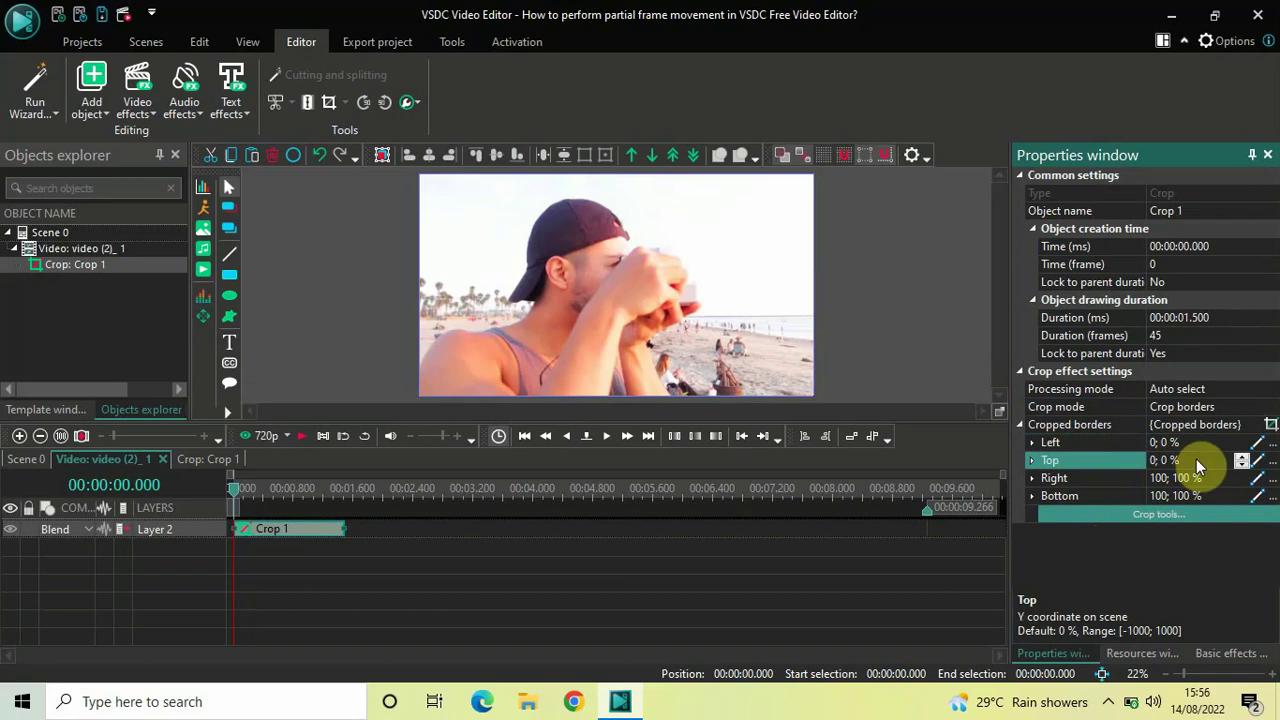
pyautogui.click(1196, 460)
pyautogui.press('BackSpace')
pyautogui.press('BackSpace')
pyautogui.press('BackSpace')
pyautogui.write('75')
pyautogui.press('Return')
# - Keep Right at 100;100 and animate the Bottom border from 25 to 100%
pyautogui.click(1082, 477)
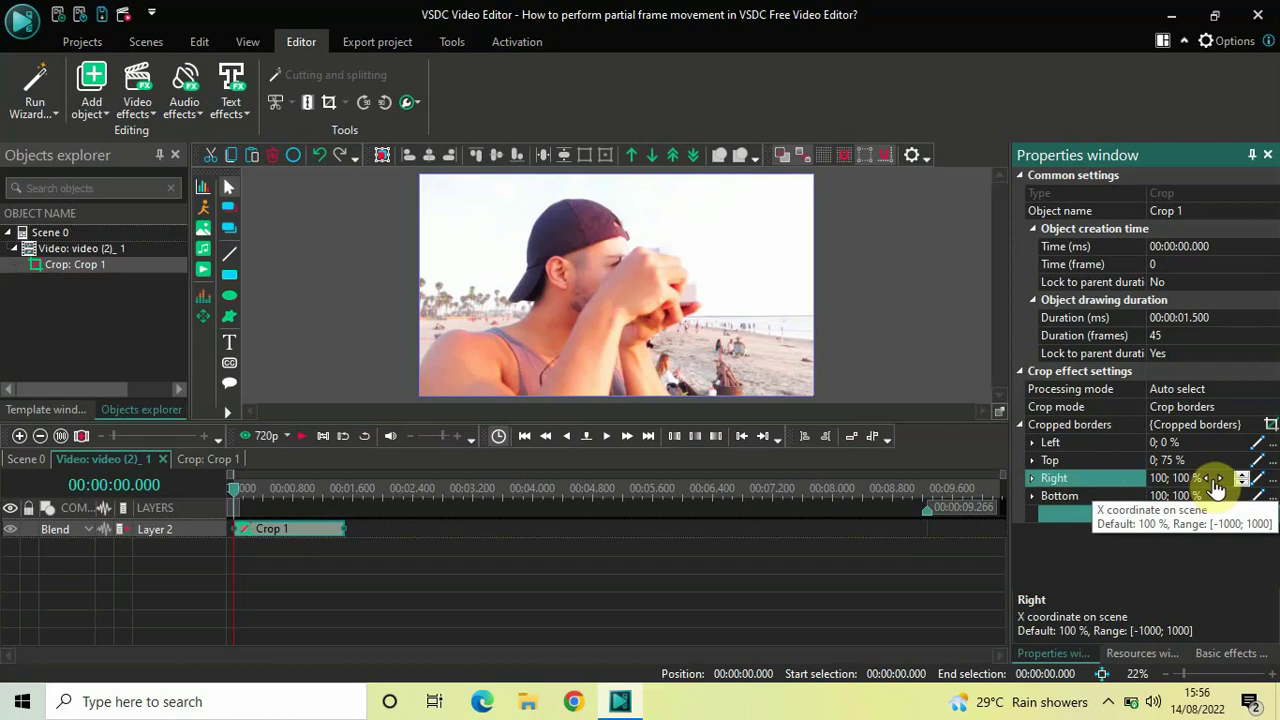
pyautogui.click(1090, 495)
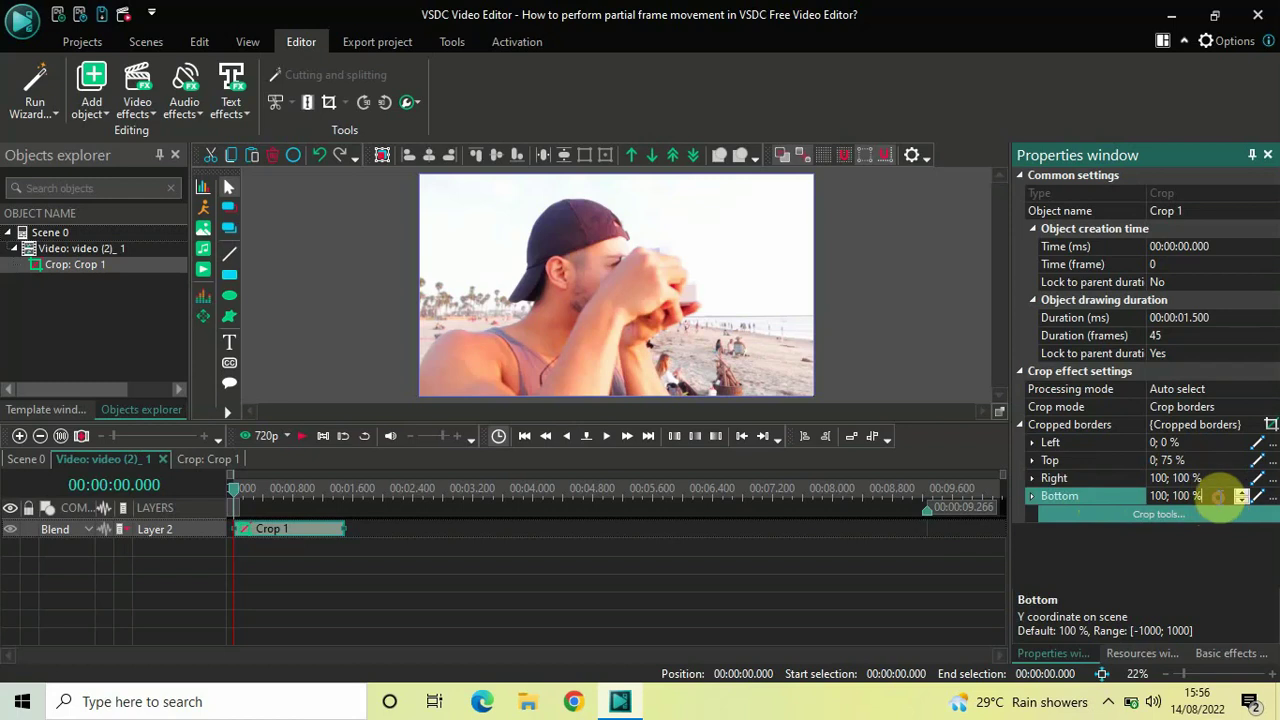
pyautogui.press('Left')
pyautogui.press('Left')
pyautogui.press('BackSpace')
pyautogui.press('BackSpace')
pyautogui.press('BackSpace')
pyautogui.write('25')
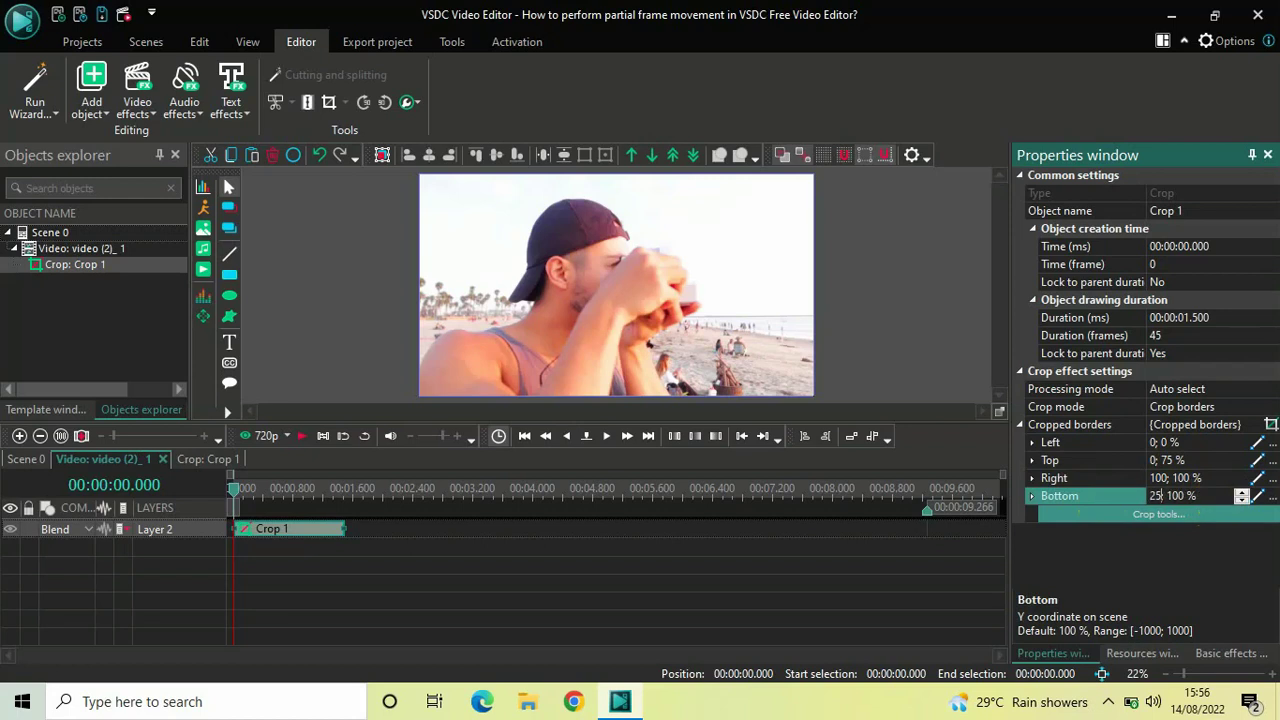
pyautogui.press('Return')
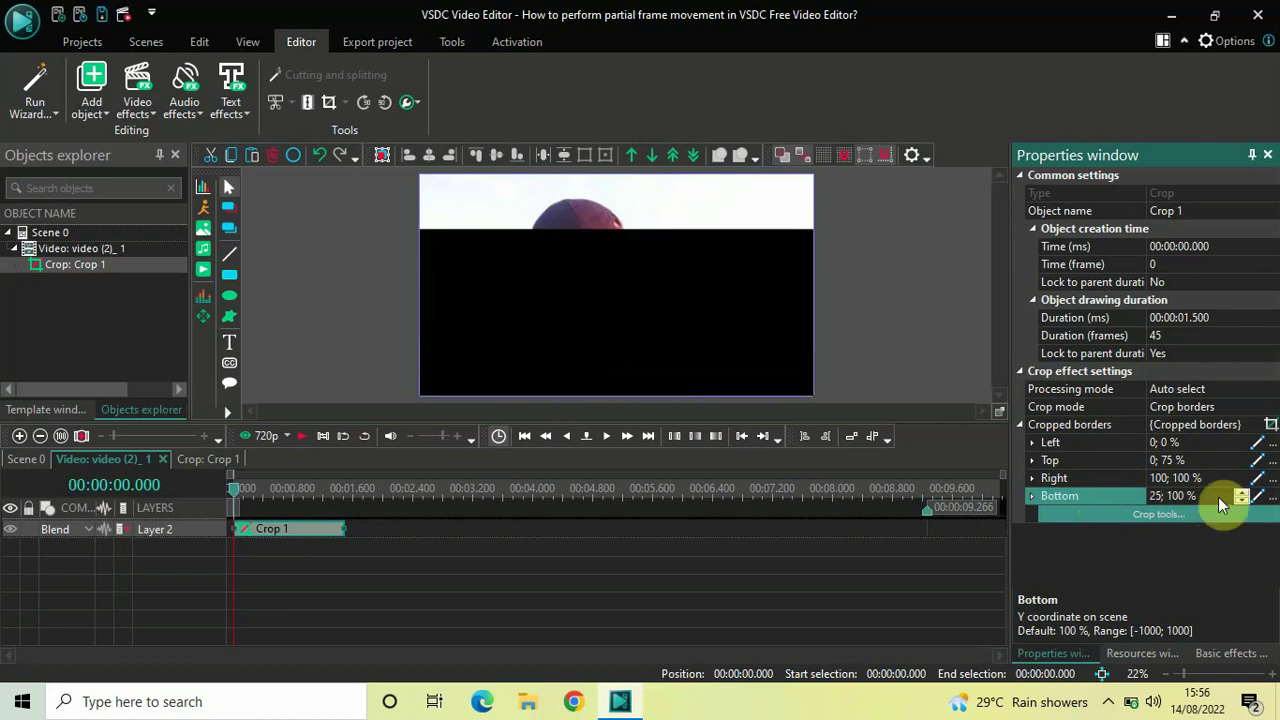
# - Deselect the crop and play the clip's start twice, rewinding to 0, to check the reveal
pyautogui.click(605, 563)
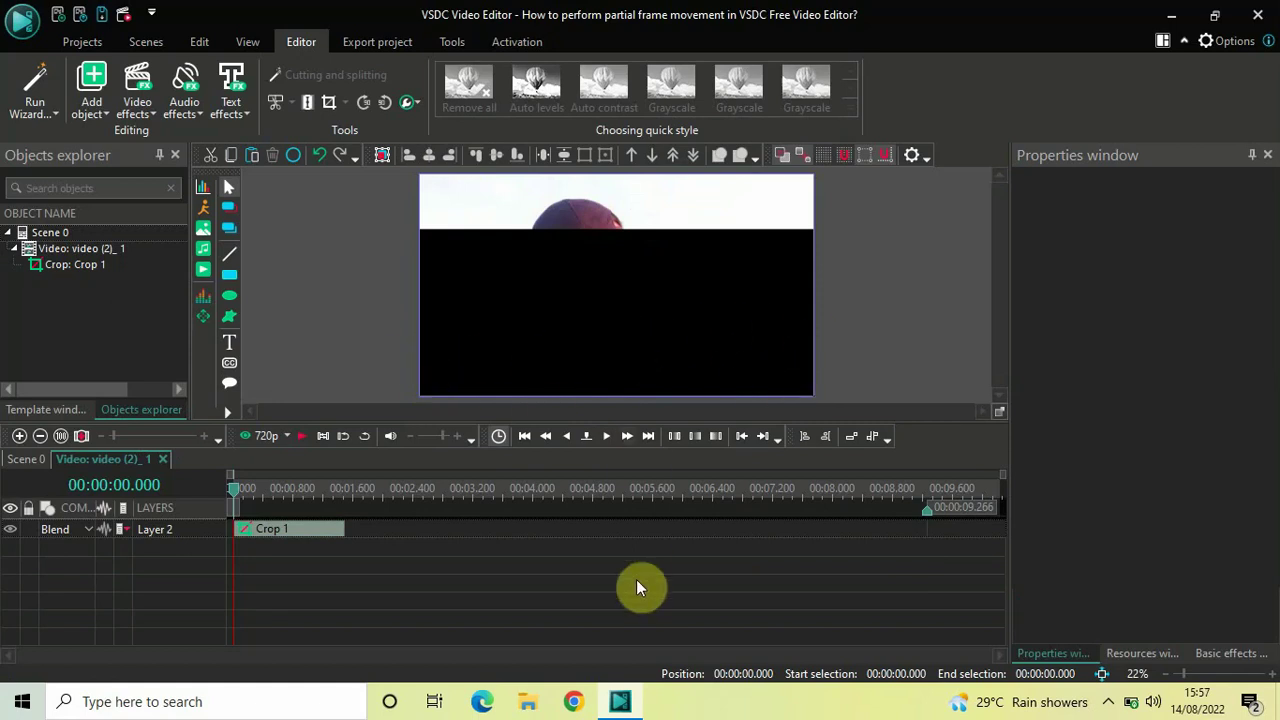
pyautogui.press('space')
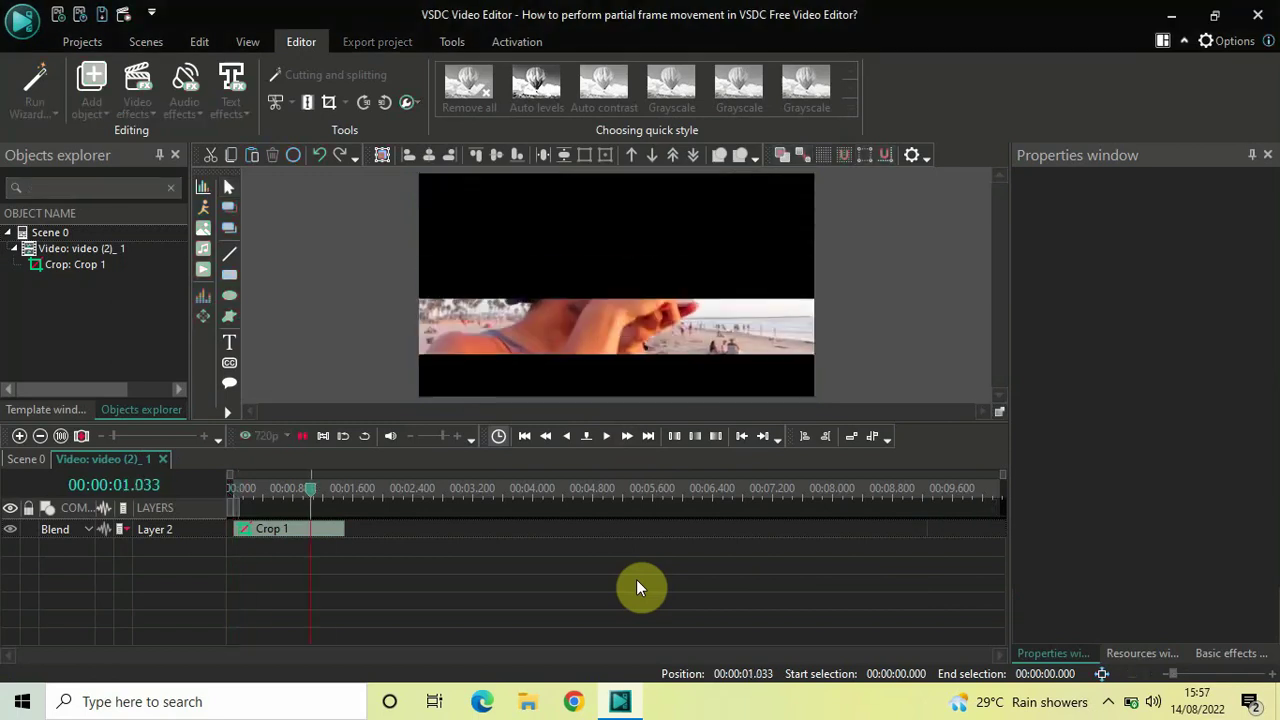
pyautogui.press('space')
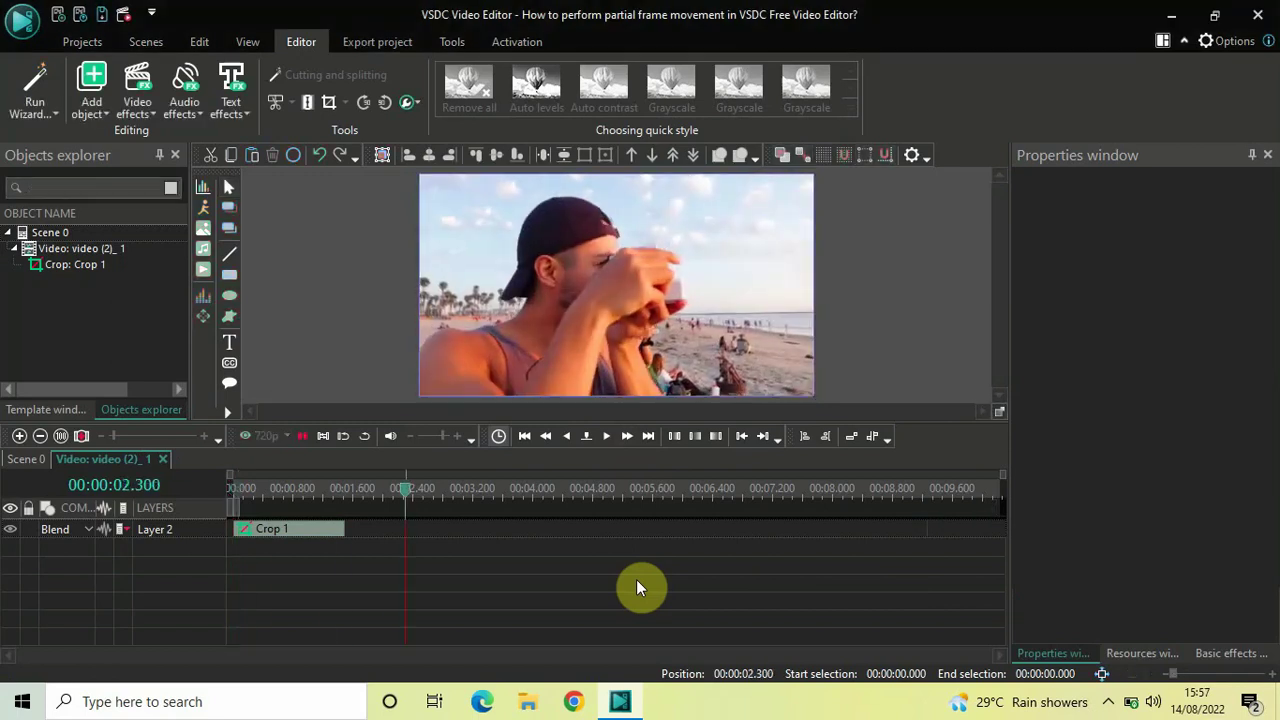
pyautogui.click(232, 487)
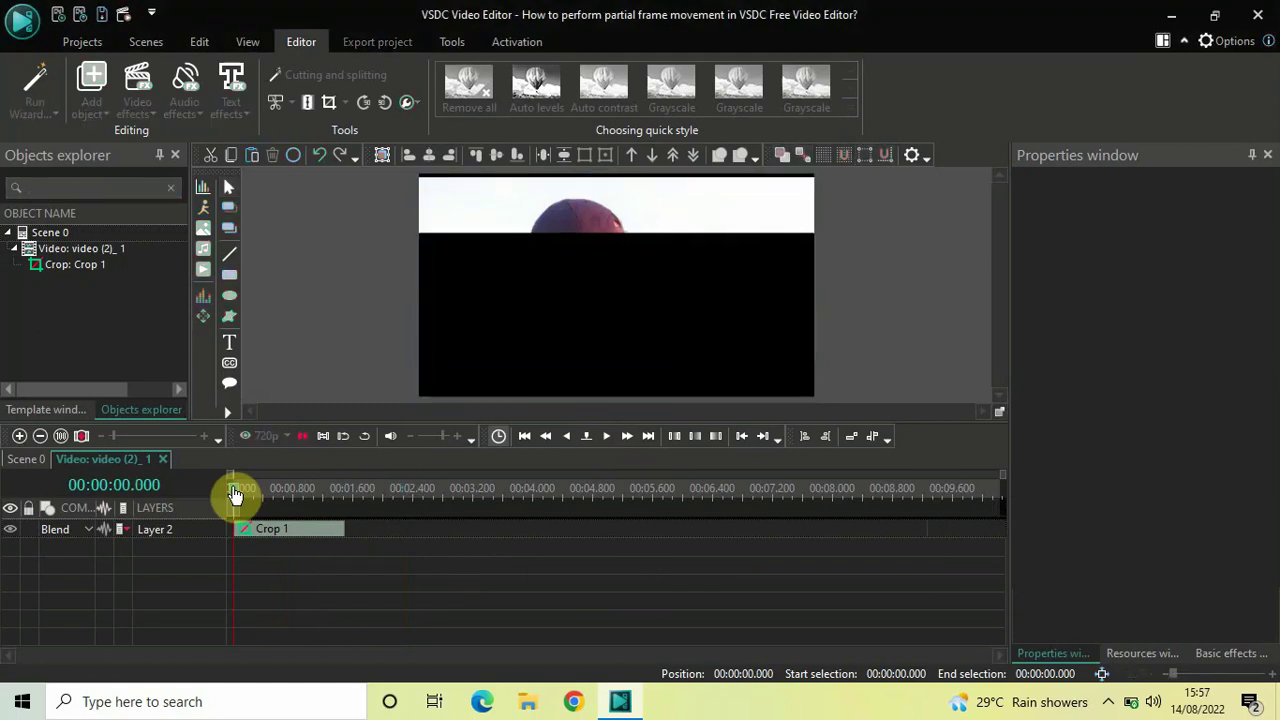
pyautogui.press('space')
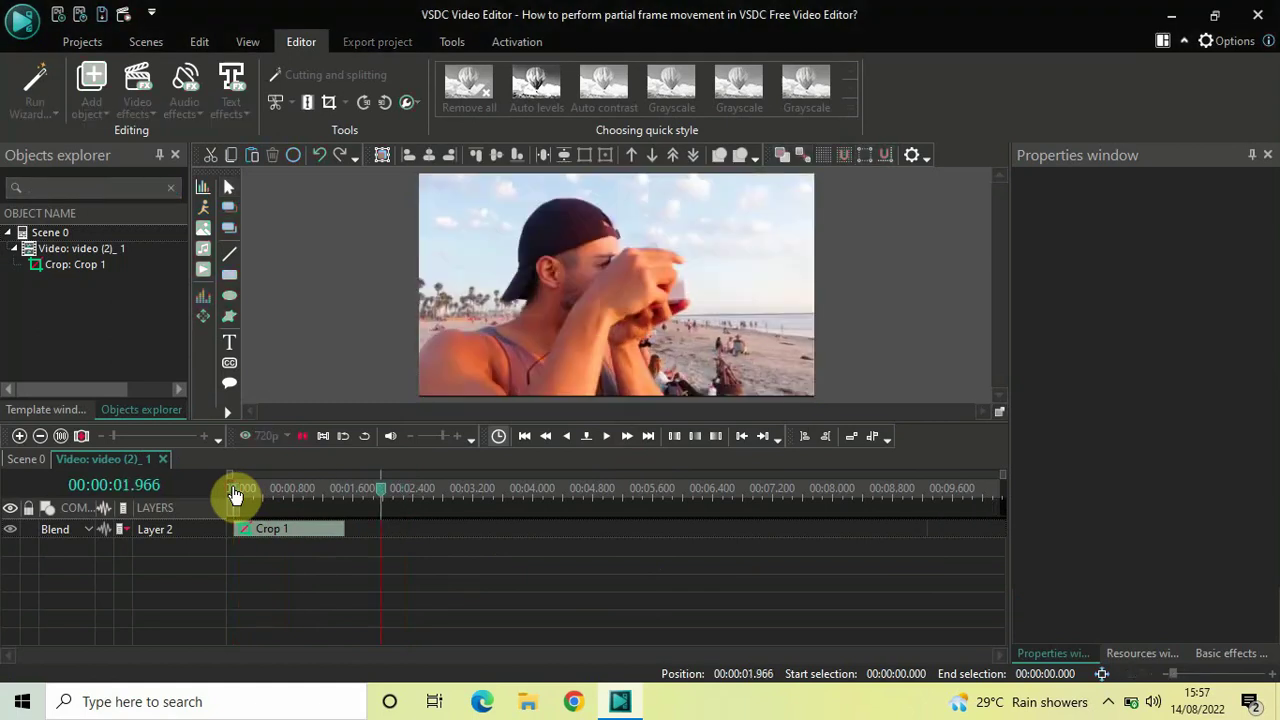
pyautogui.press('space')
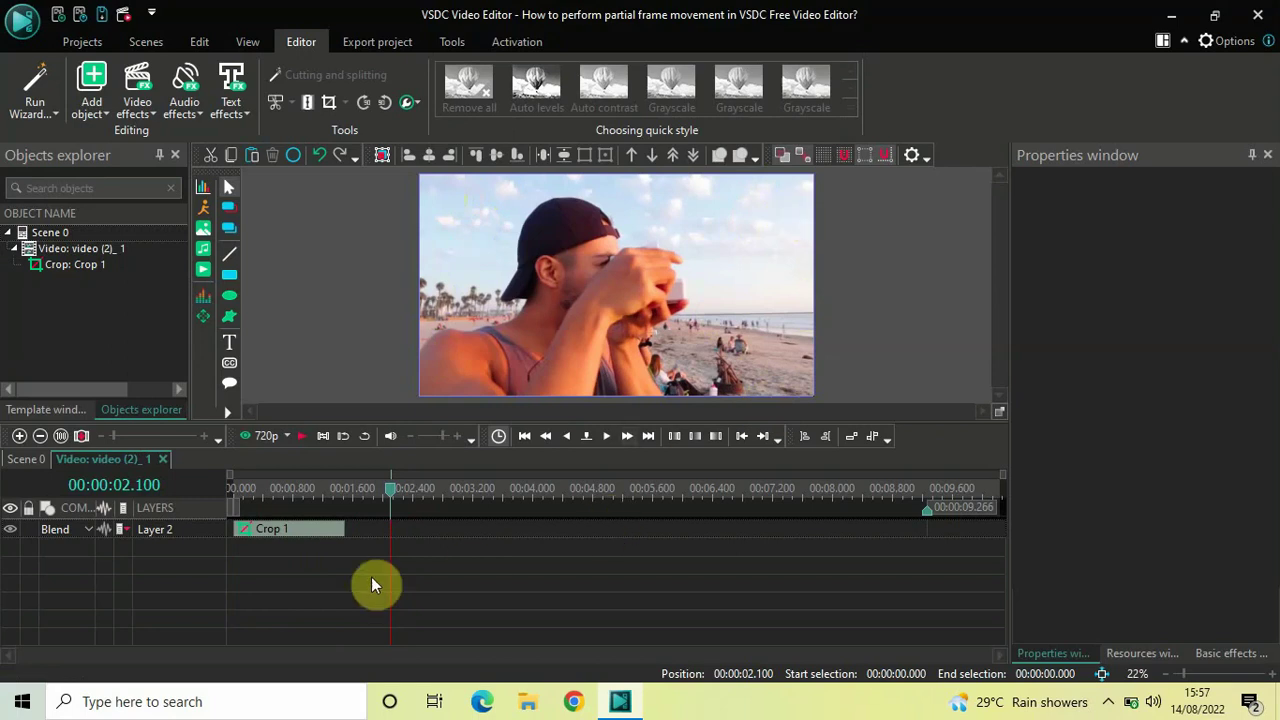
# - Add a second crop effect, Crop 2, starting at 1.5 s and lasting 7.766 s
pyautogui.click(346, 490)
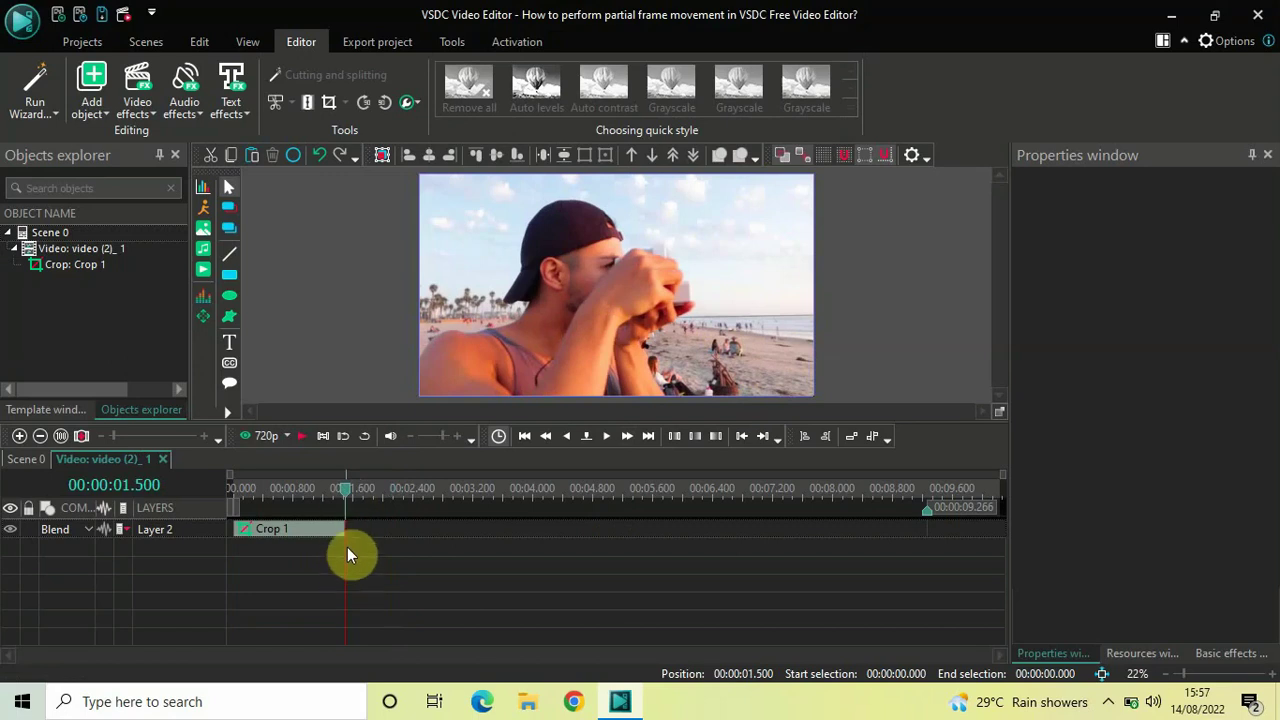
pyautogui.click(136, 100)
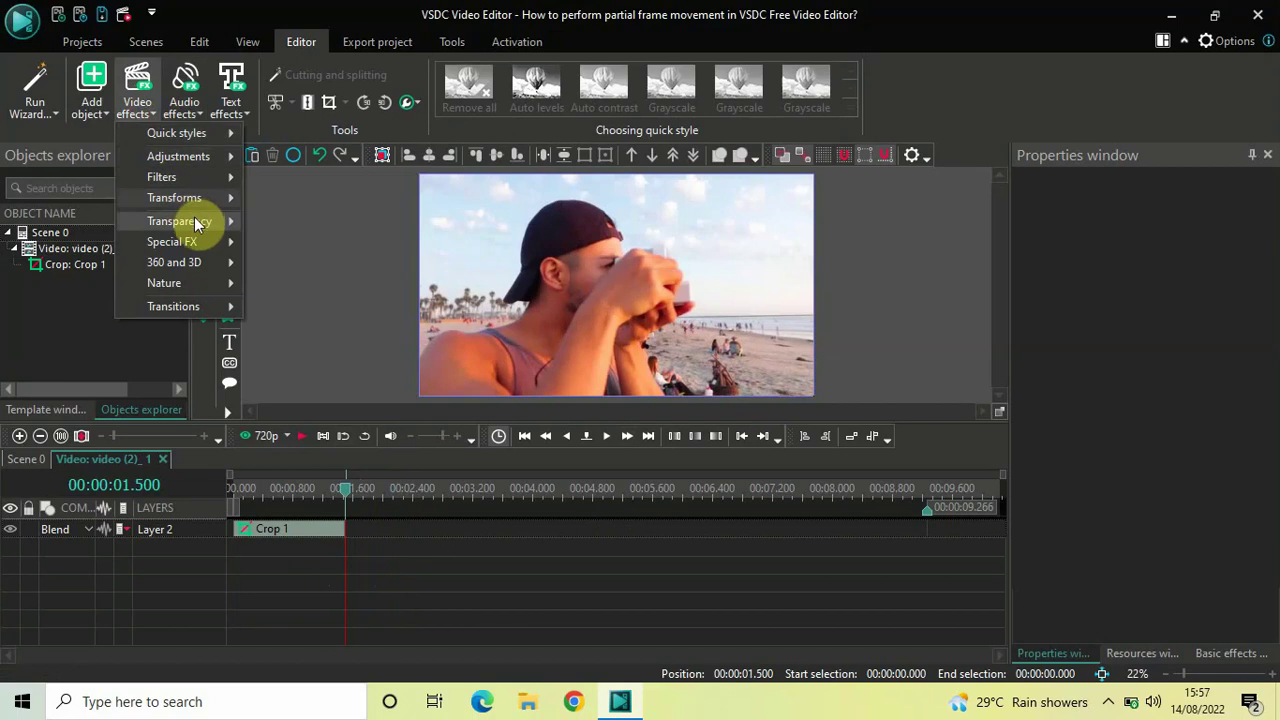
pyautogui.moveTo(236, 202)
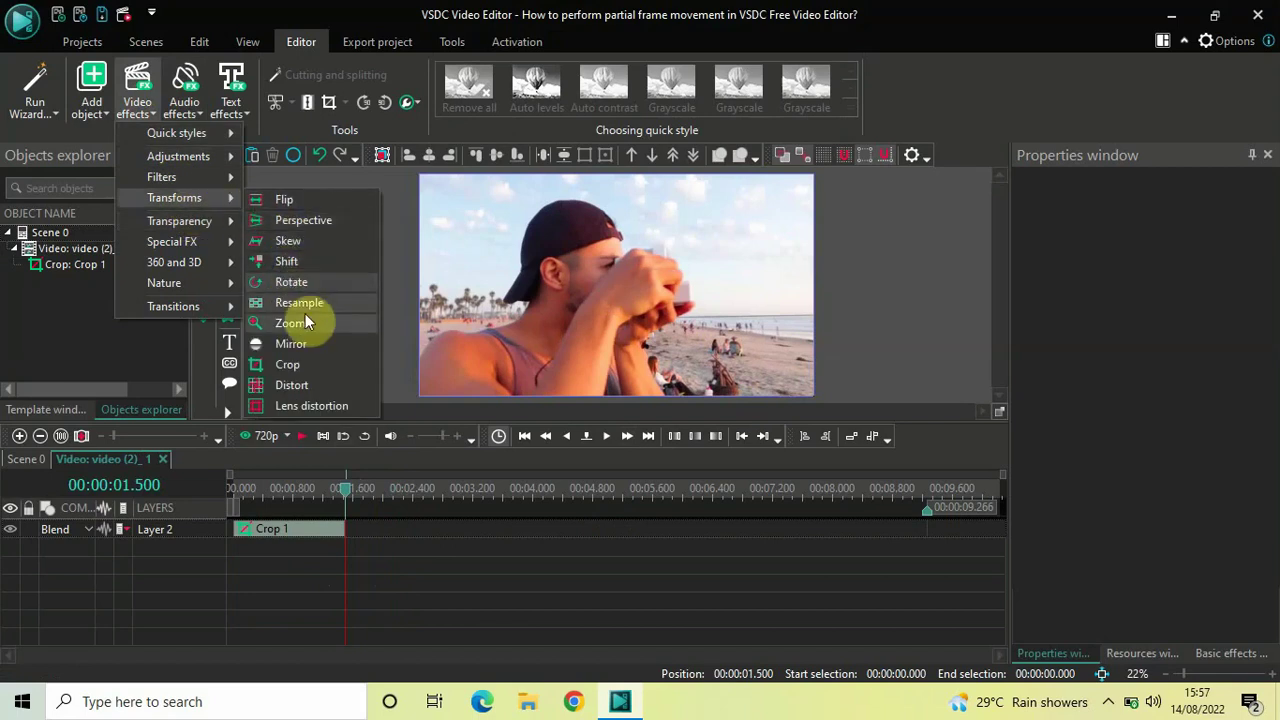
pyautogui.click(321, 363)
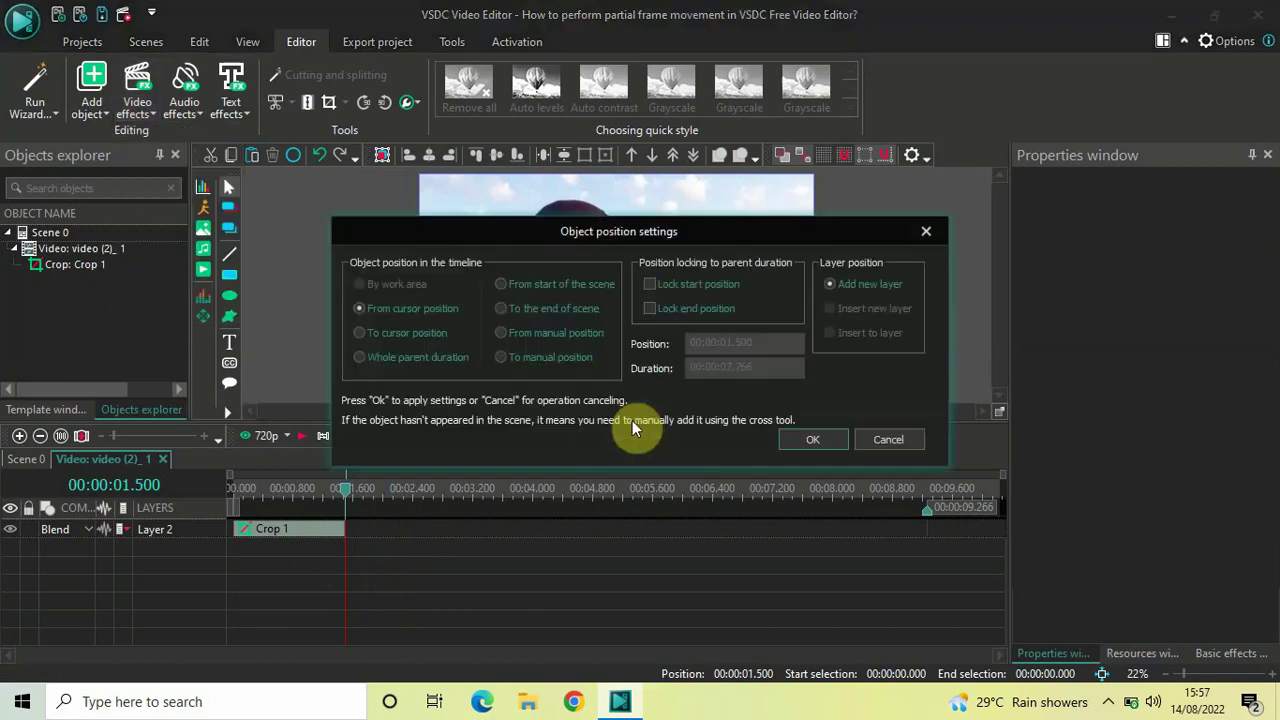
pyautogui.click(806, 444)
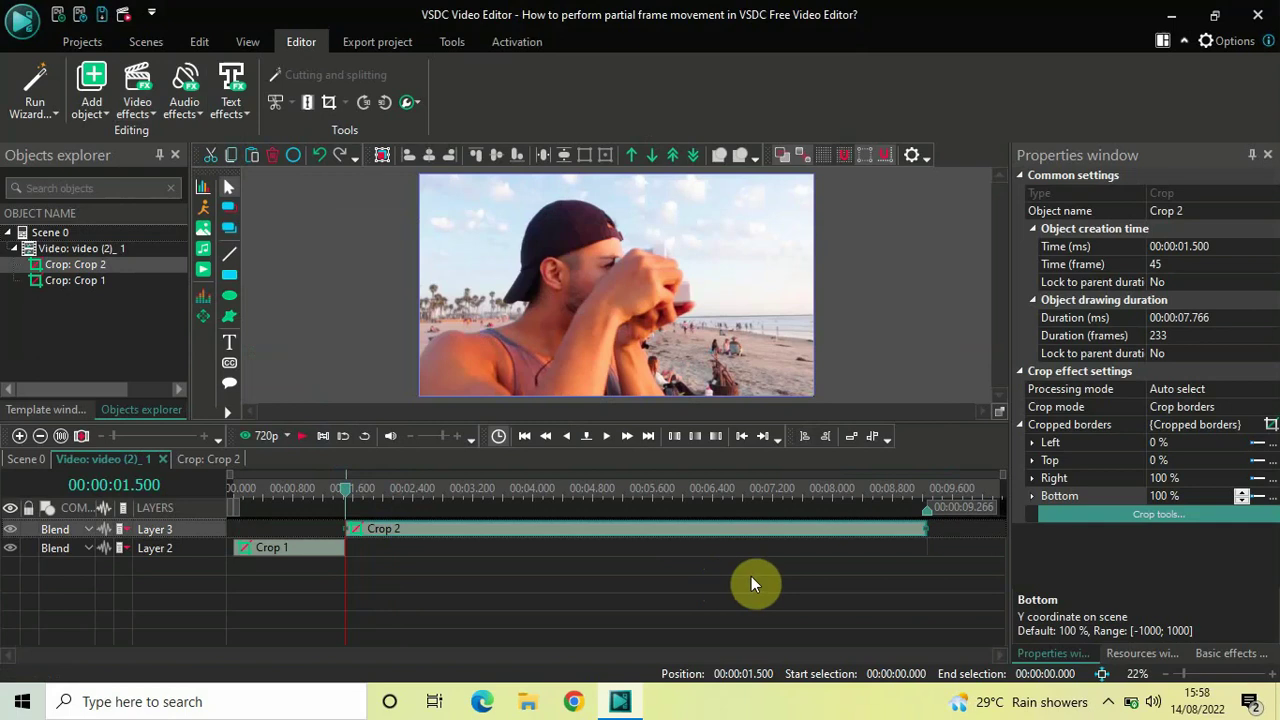
# - Set Crop 2's duration to 1.500 s and move it onto Layer 2 after Crop 1
pyautogui.click(1105, 318)
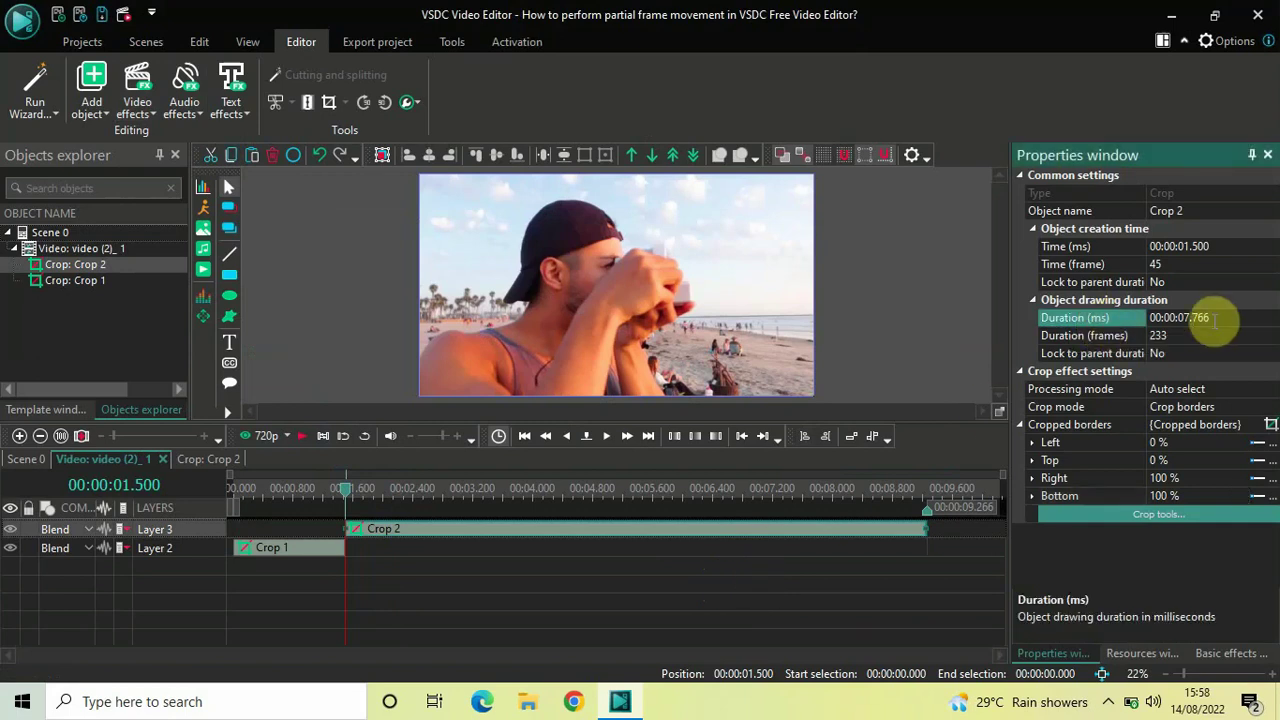
pyautogui.press('BackSpace')
pyautogui.press('BackSpace')
pyautogui.press('BackSpace')
pyautogui.press('BackSpace')
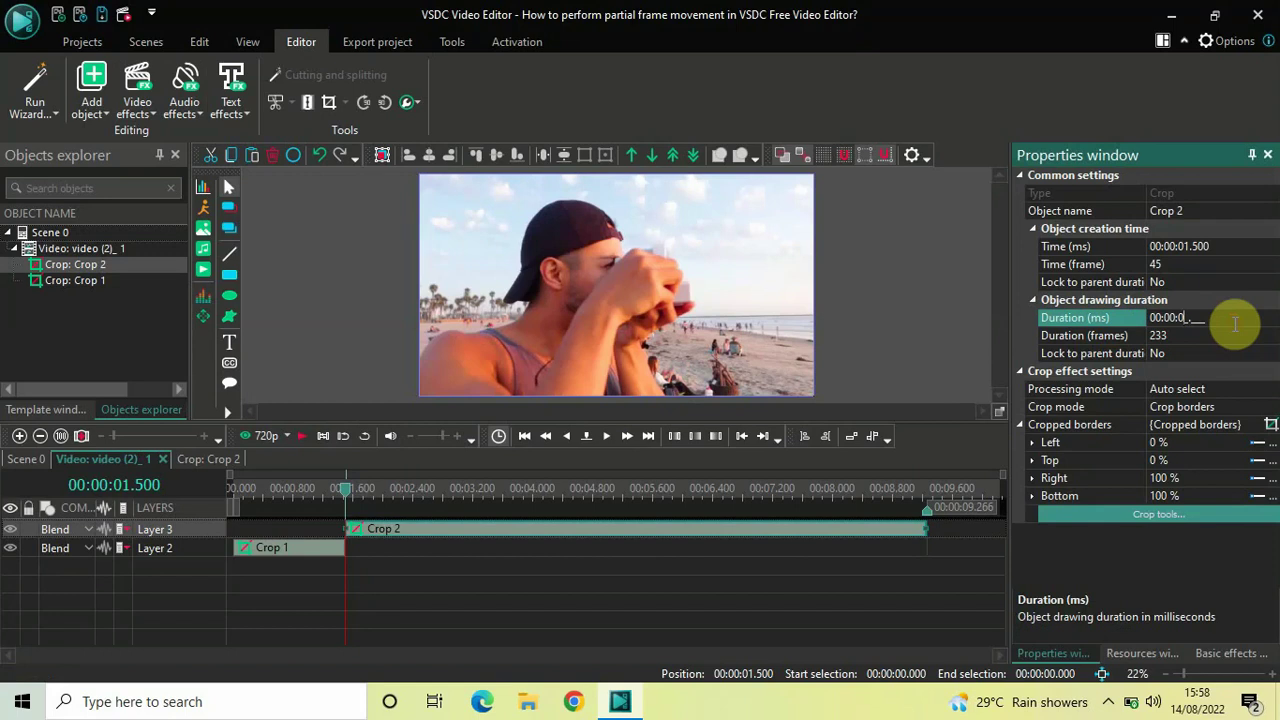
pyautogui.write('1.500')
pyautogui.press('Return')
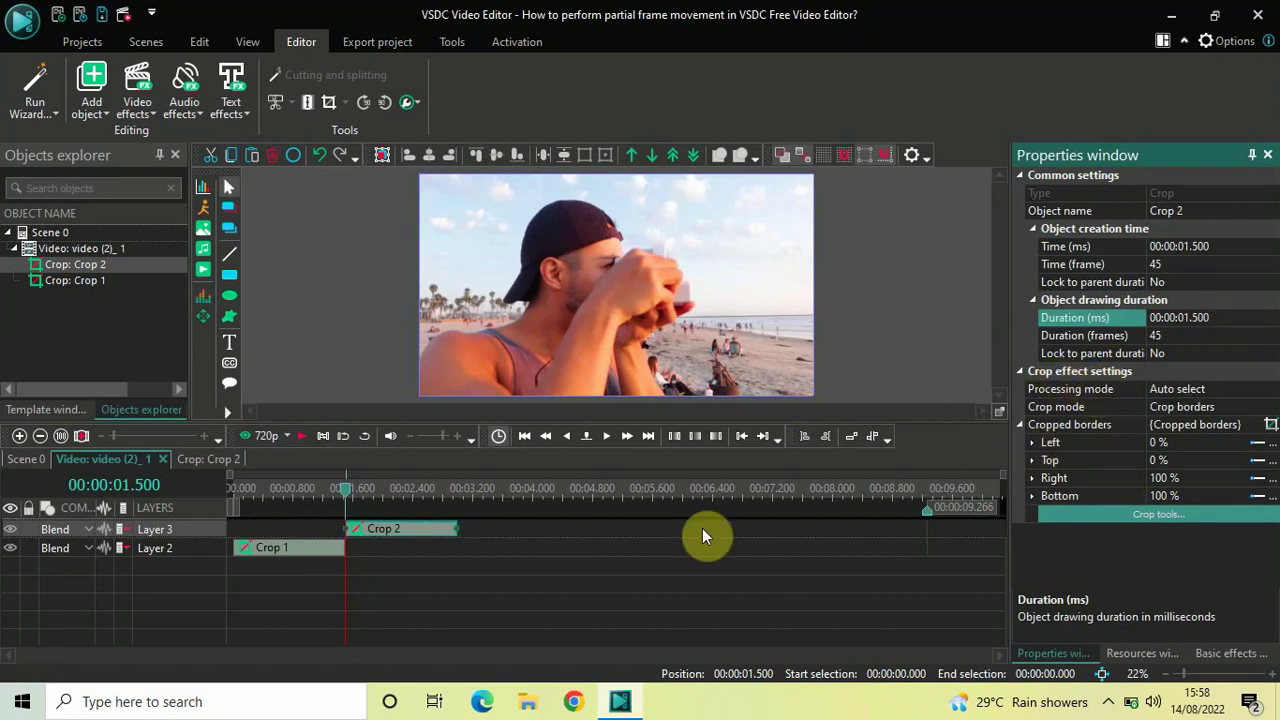
pyautogui.moveTo(400, 538); pyautogui.dragTo(400, 558)
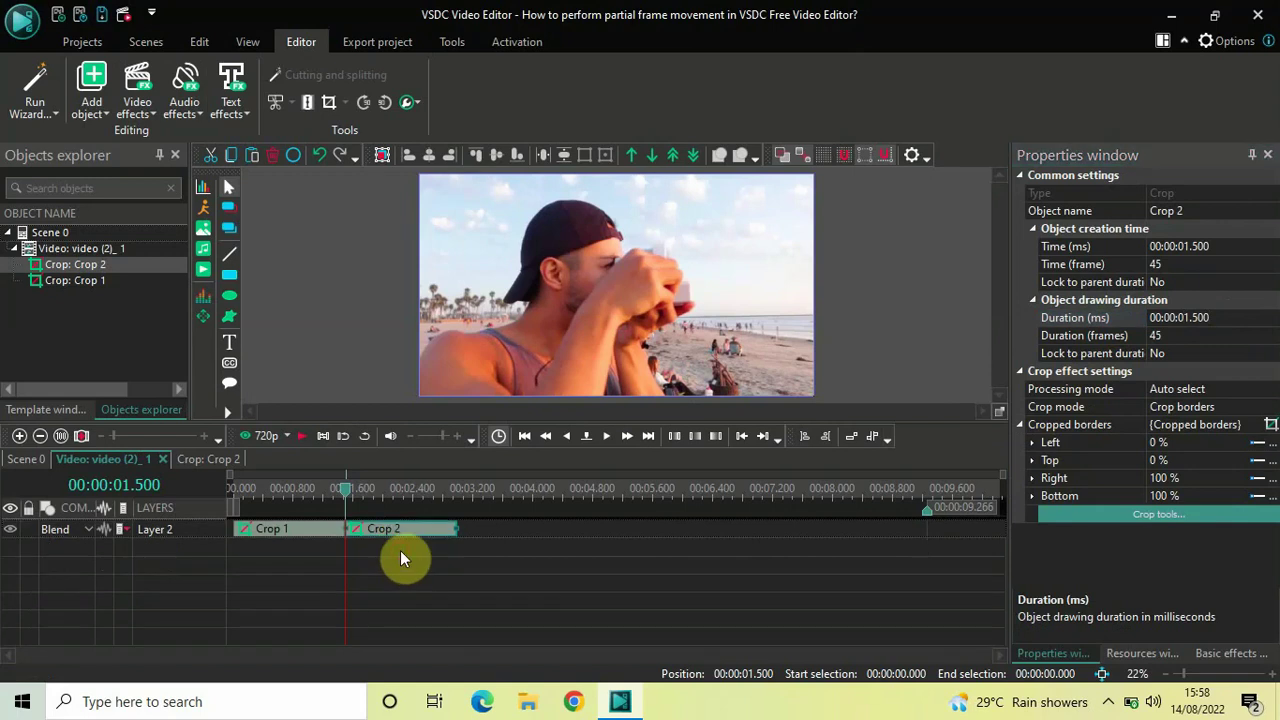
# - Animate Crop 2's Left border from 0 to 75%
pyautogui.click(1074, 407)
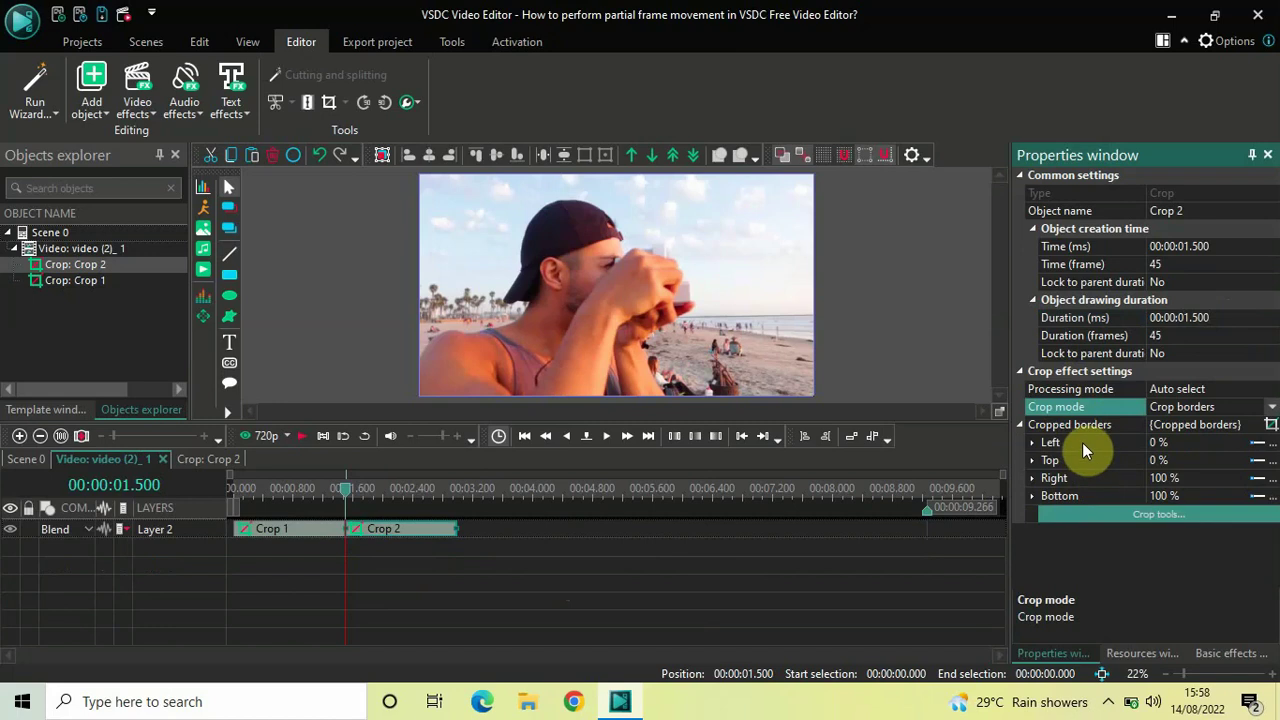
pyautogui.click(1082, 442)
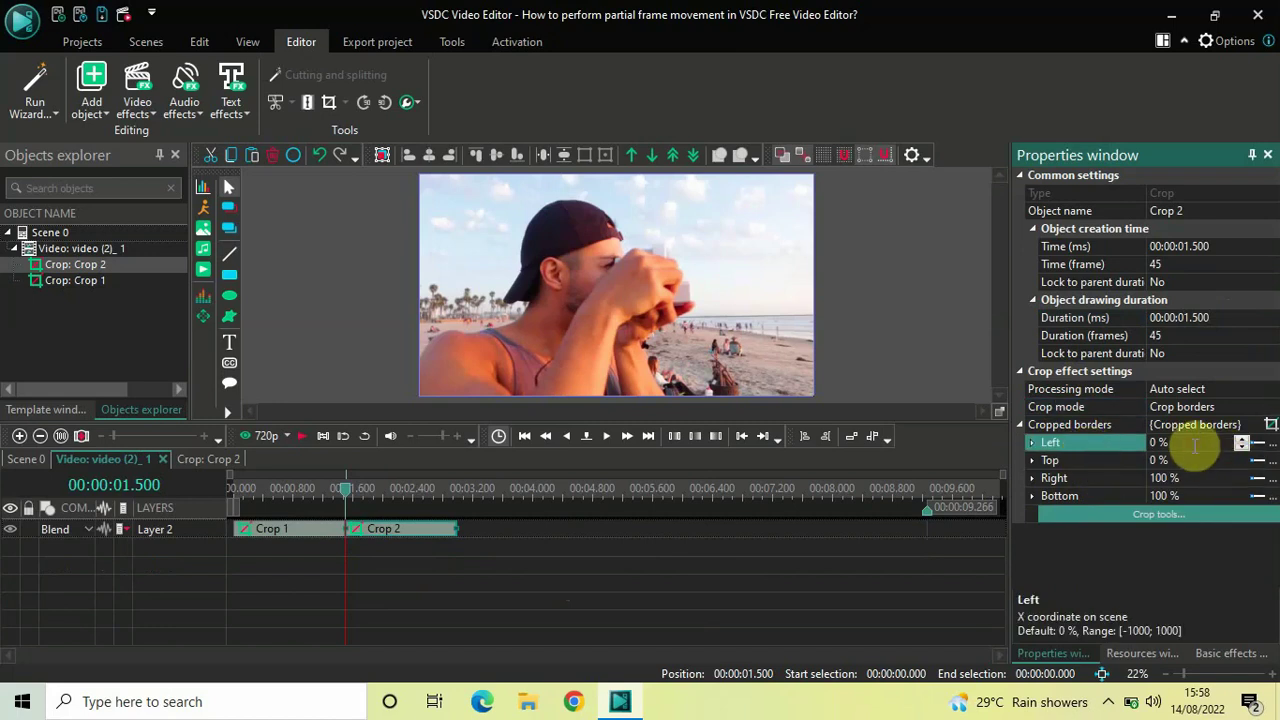
pyautogui.press('BackSpace')
pyautogui.press('BackSpace')
pyautogui.write(';')
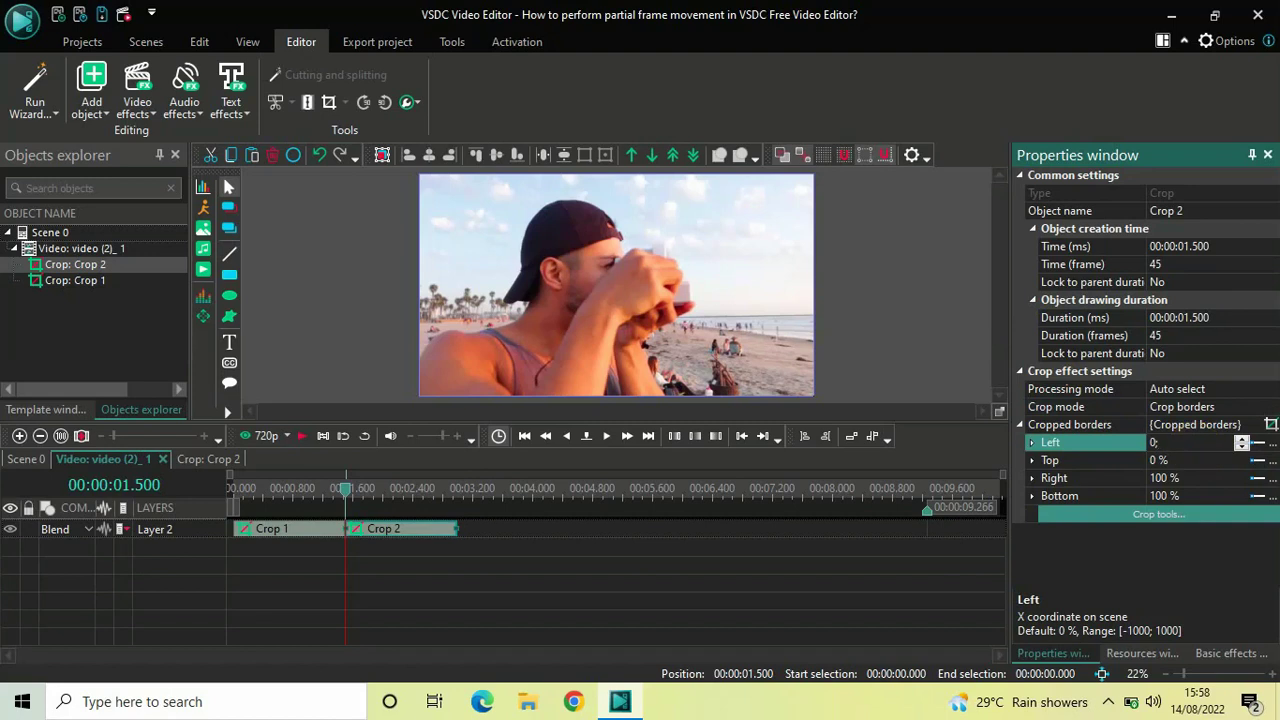
pyautogui.write('75')
pyautogui.press('Return')
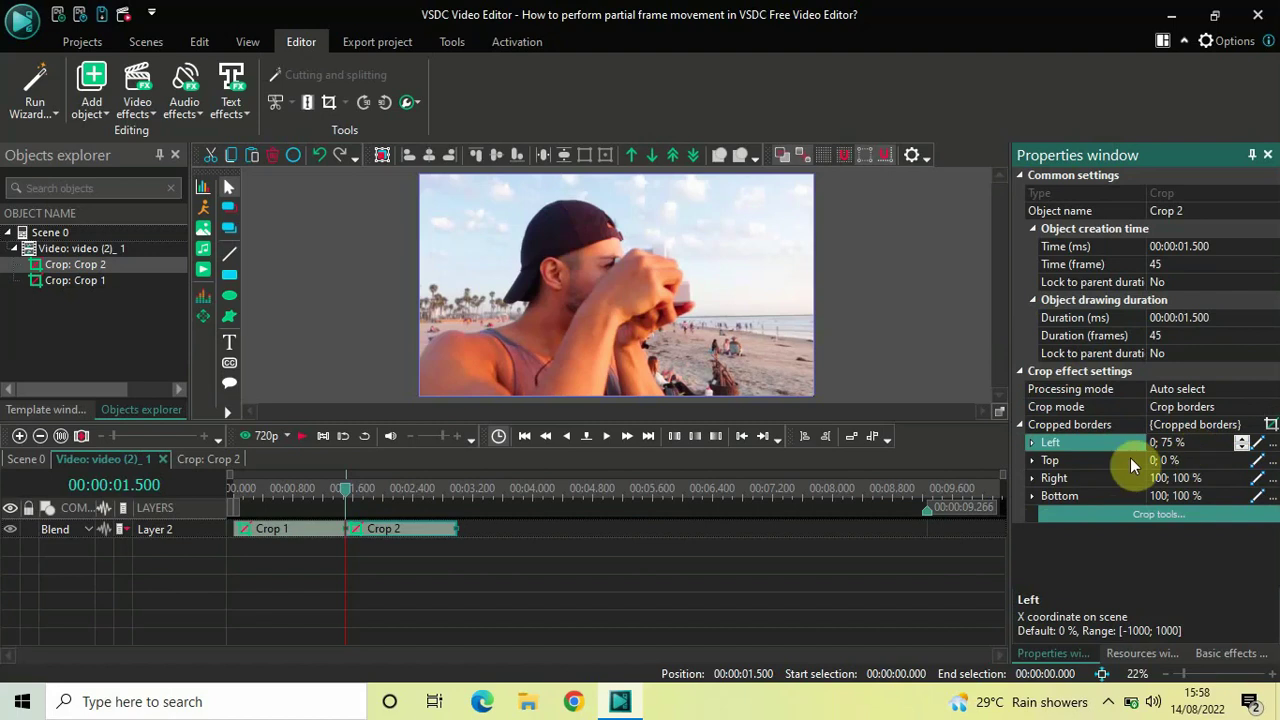
# - Animate Crop 2's Right border from 25 to 100%
pyautogui.click(1085, 460)
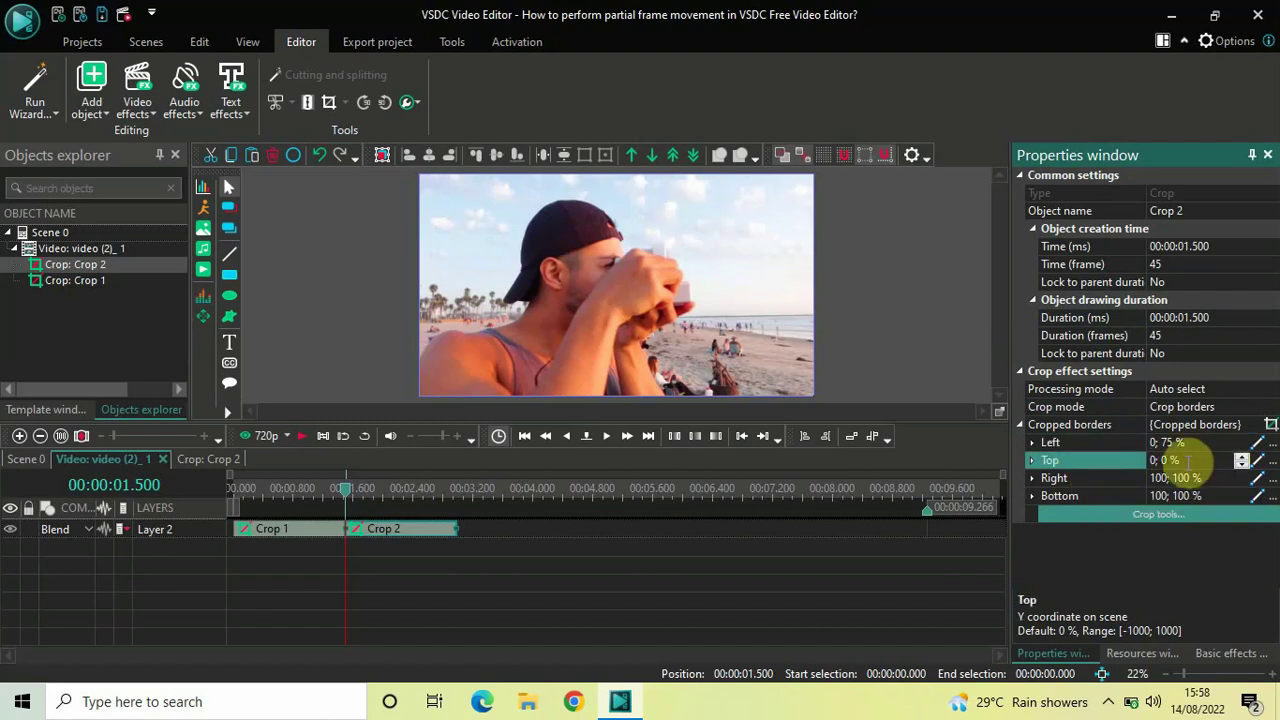
pyautogui.click(1155, 478)
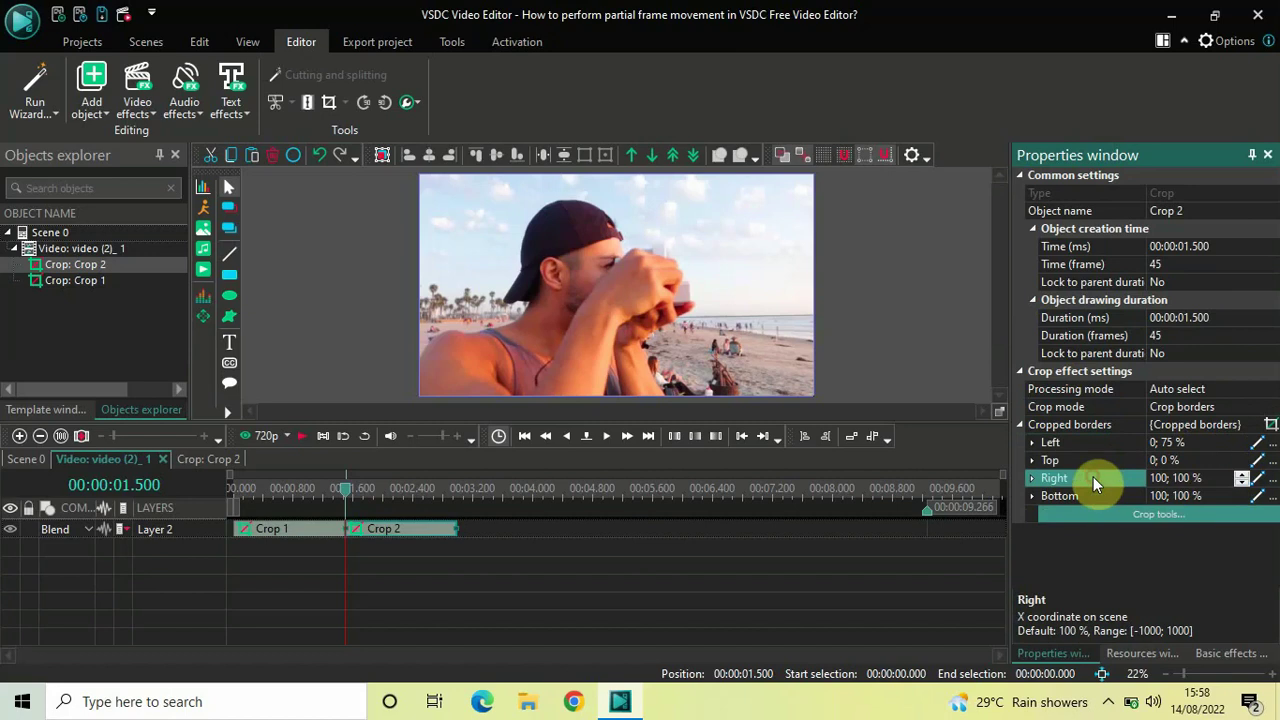
pyautogui.moveTo(1157, 478); pyautogui.dragTo(1217, 480)
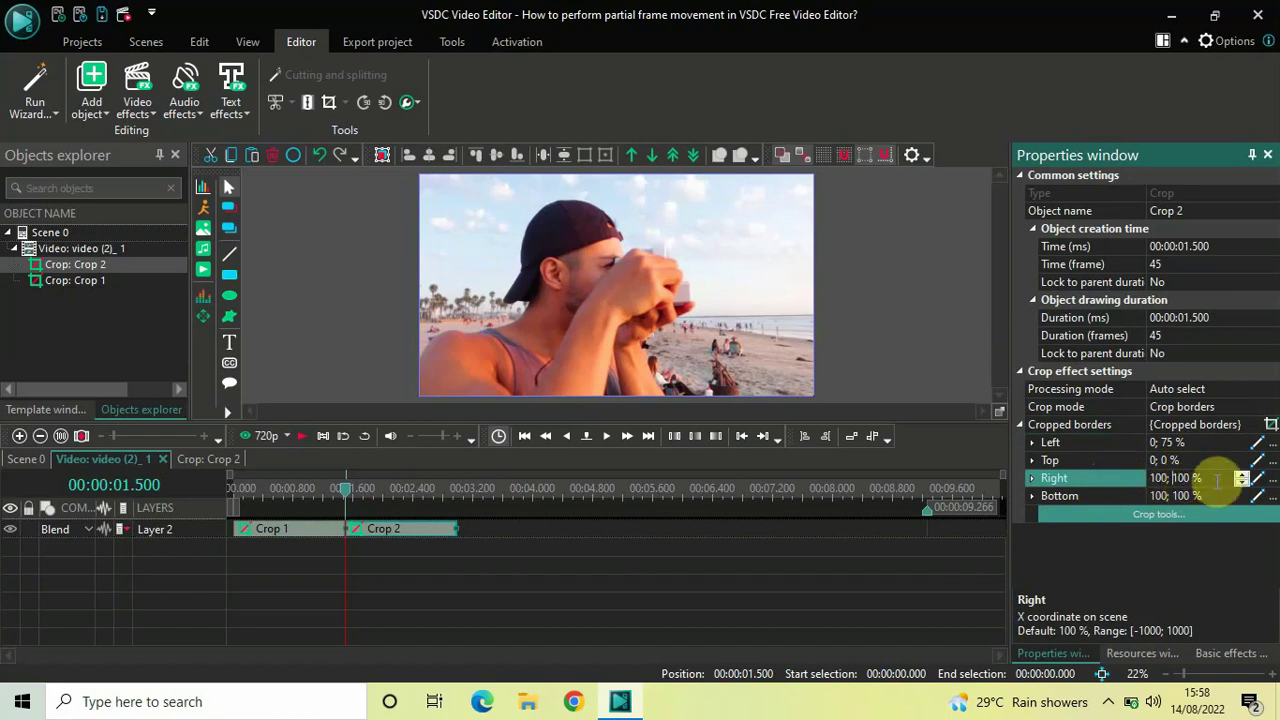
pyautogui.press('Left')
pyautogui.hotkey('shift', 'Home')
pyautogui.press('BackSpace')
pyautogui.write('25')
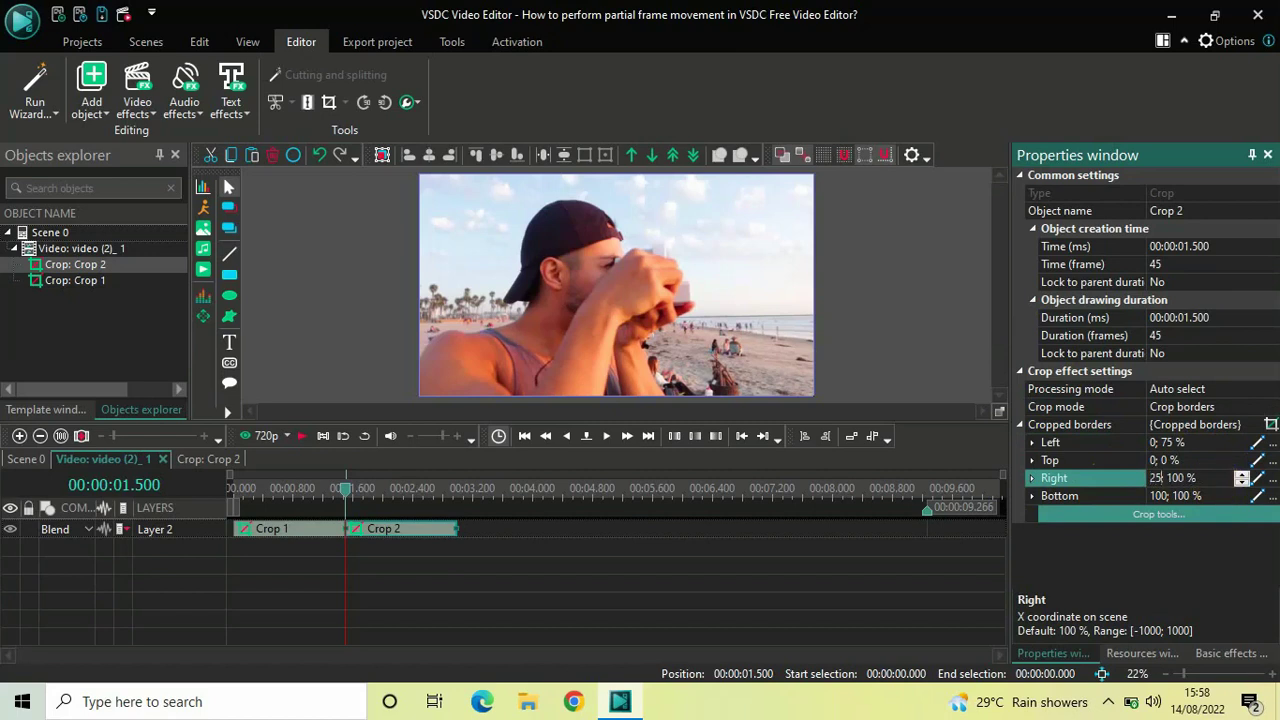
pyautogui.press('Return')
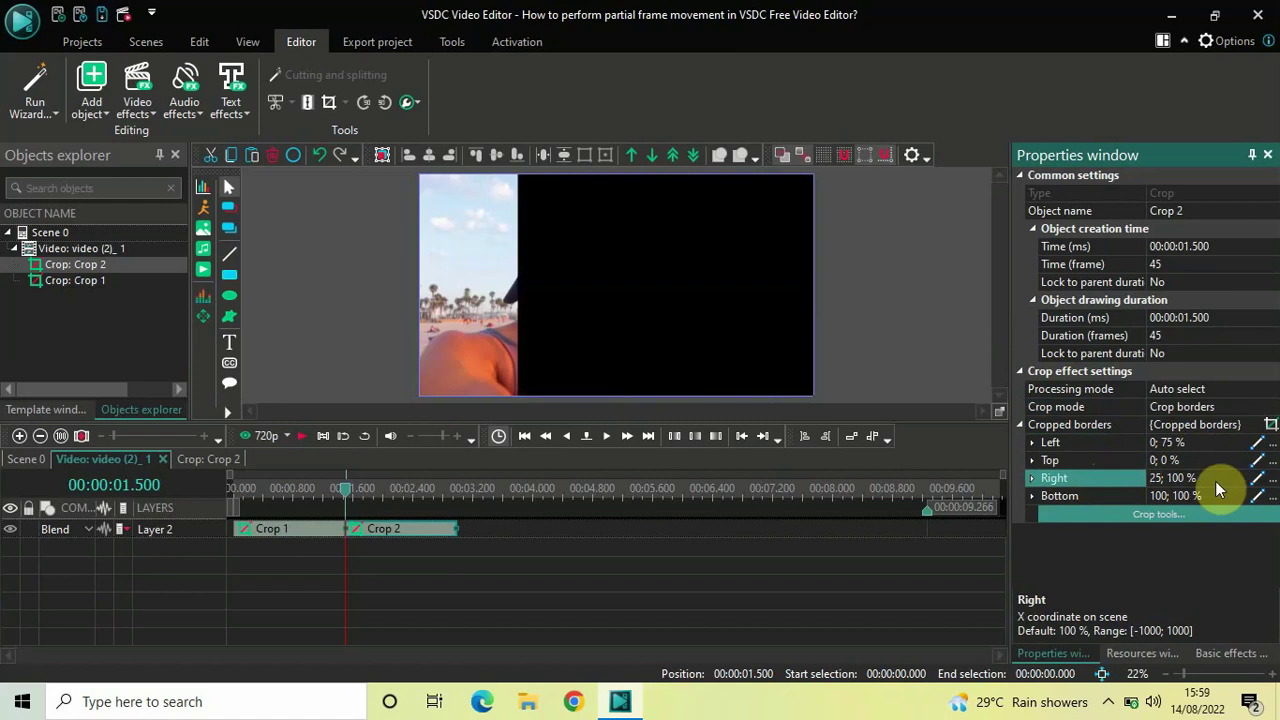
pyautogui.click(1104, 496)
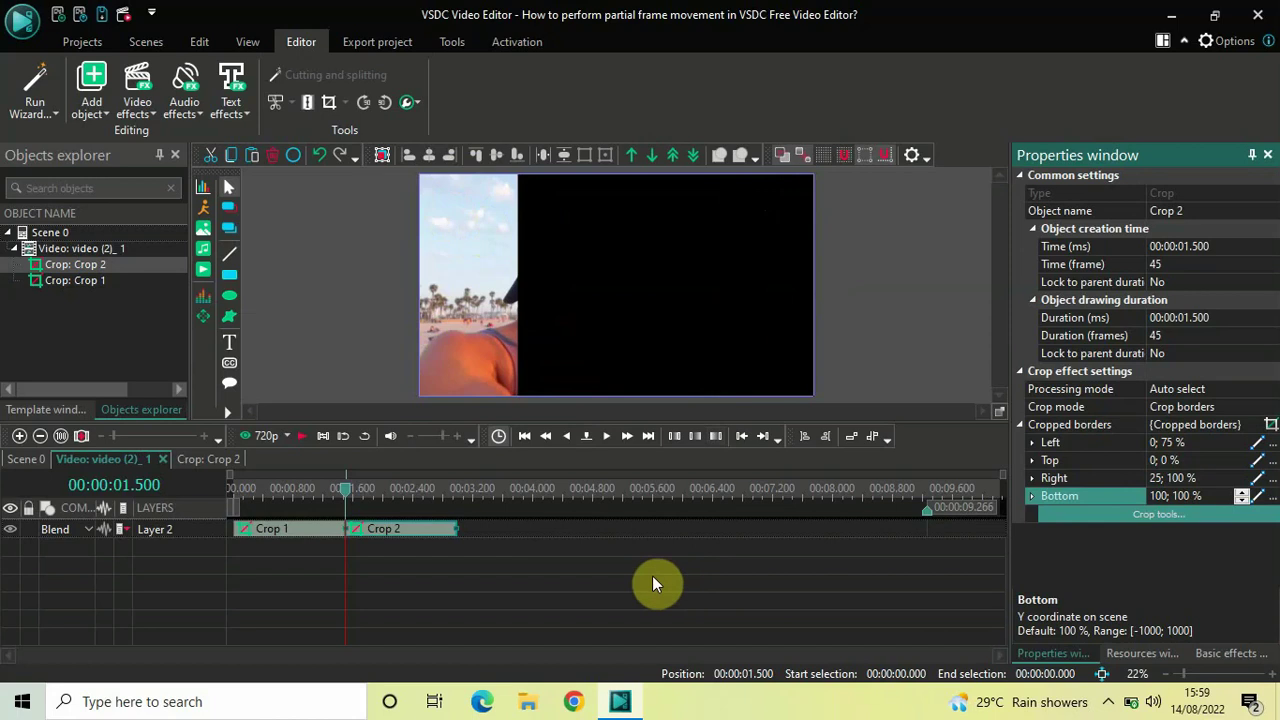
pyautogui.press('space')
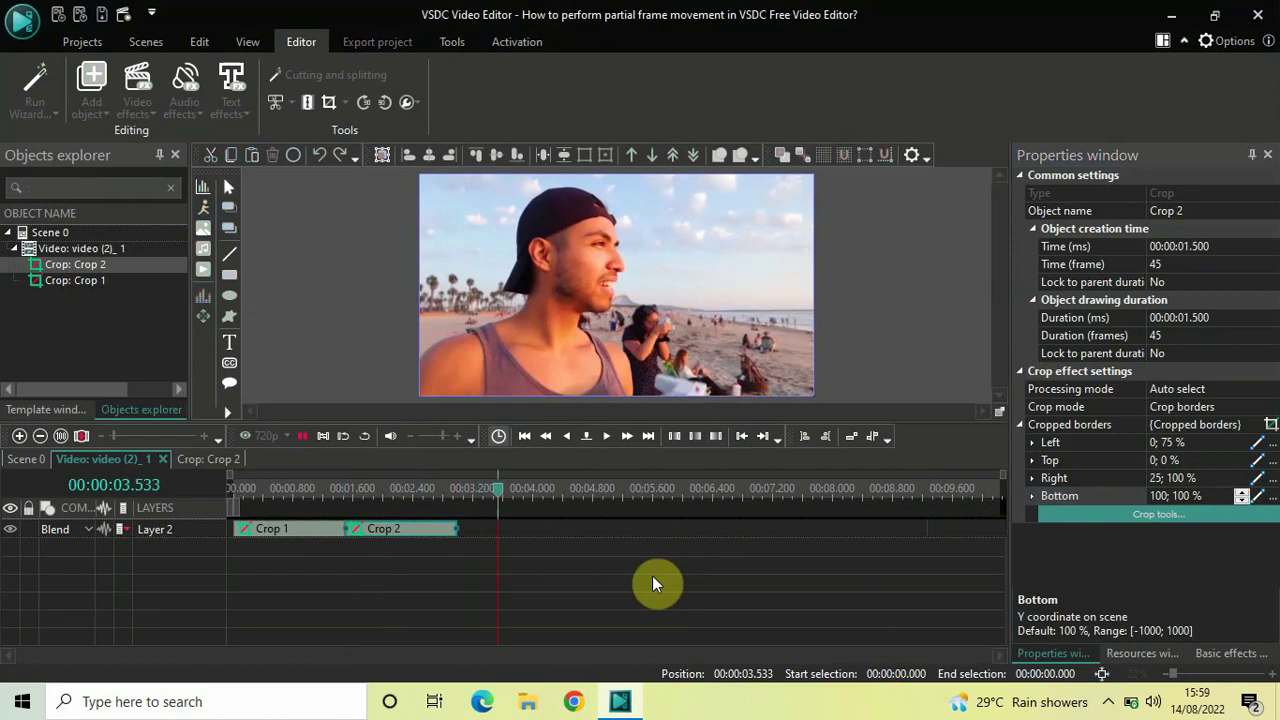
pyautogui.press('space')
pyautogui.click(232, 495)
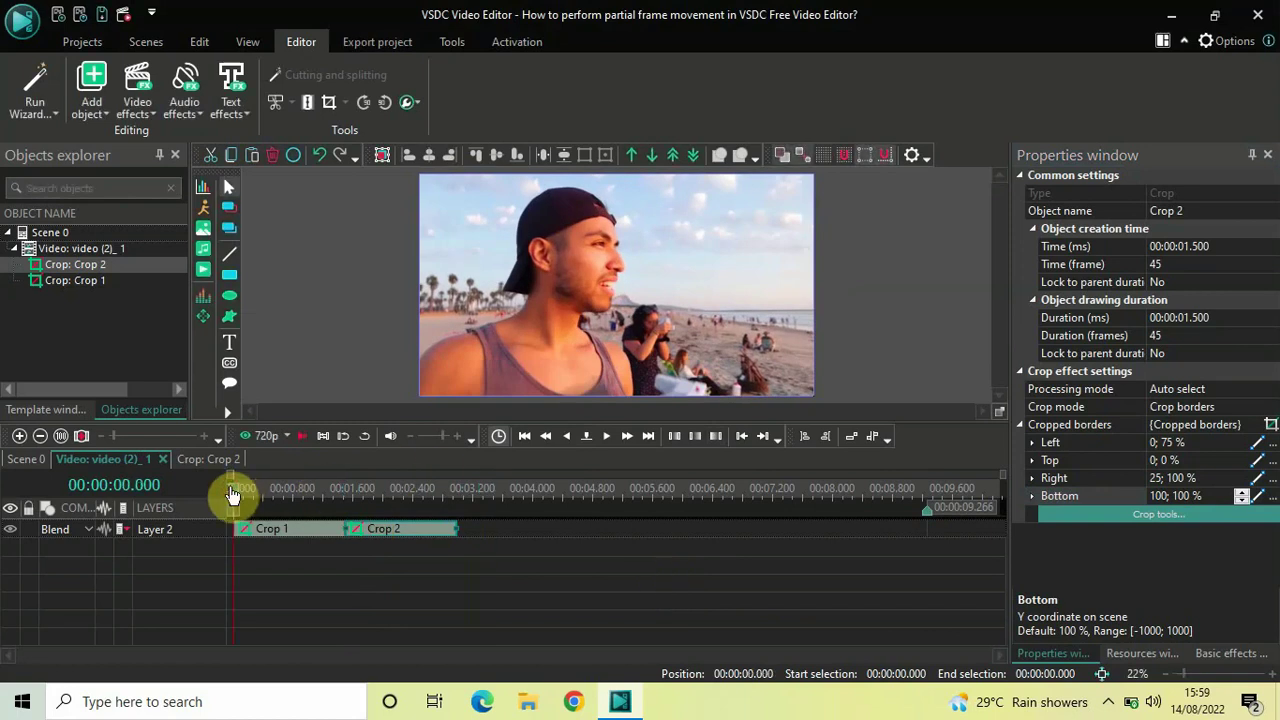
pyautogui.click(299, 582)
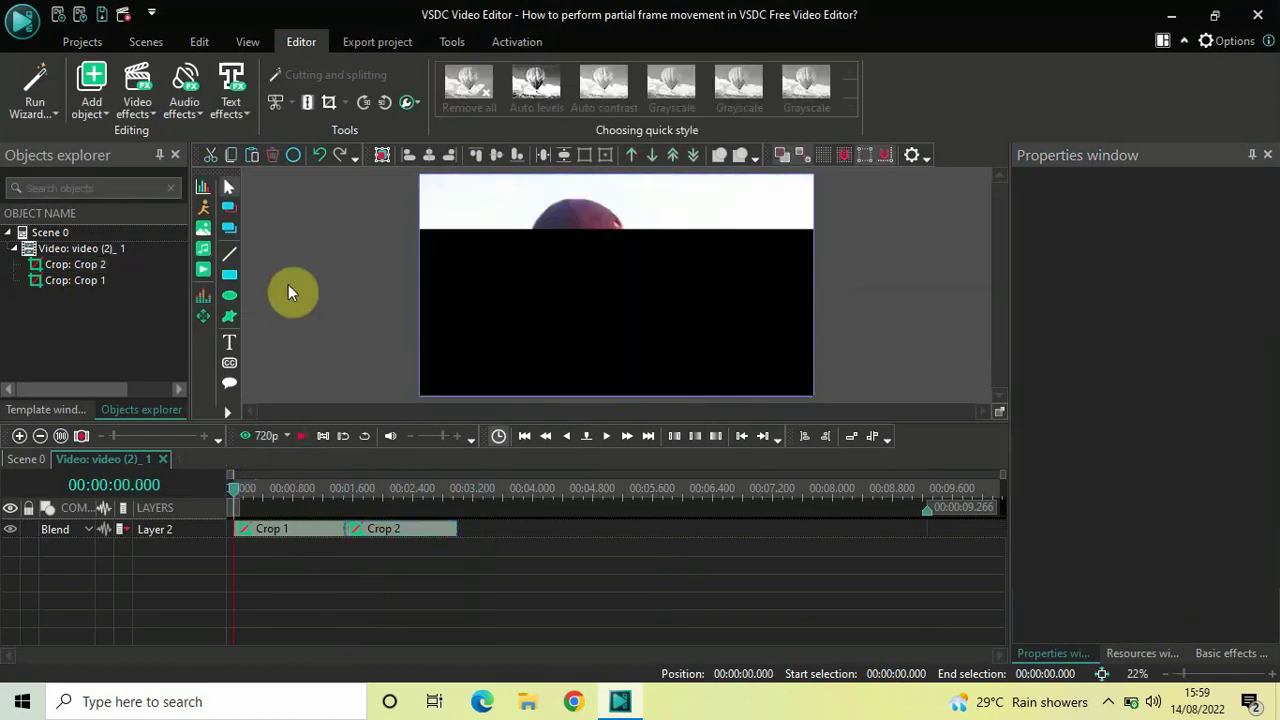
# - Add a Transparency > Fade In effect, FadeIn 1, at the scene start on Layer 4
pyautogui.click(137, 104)
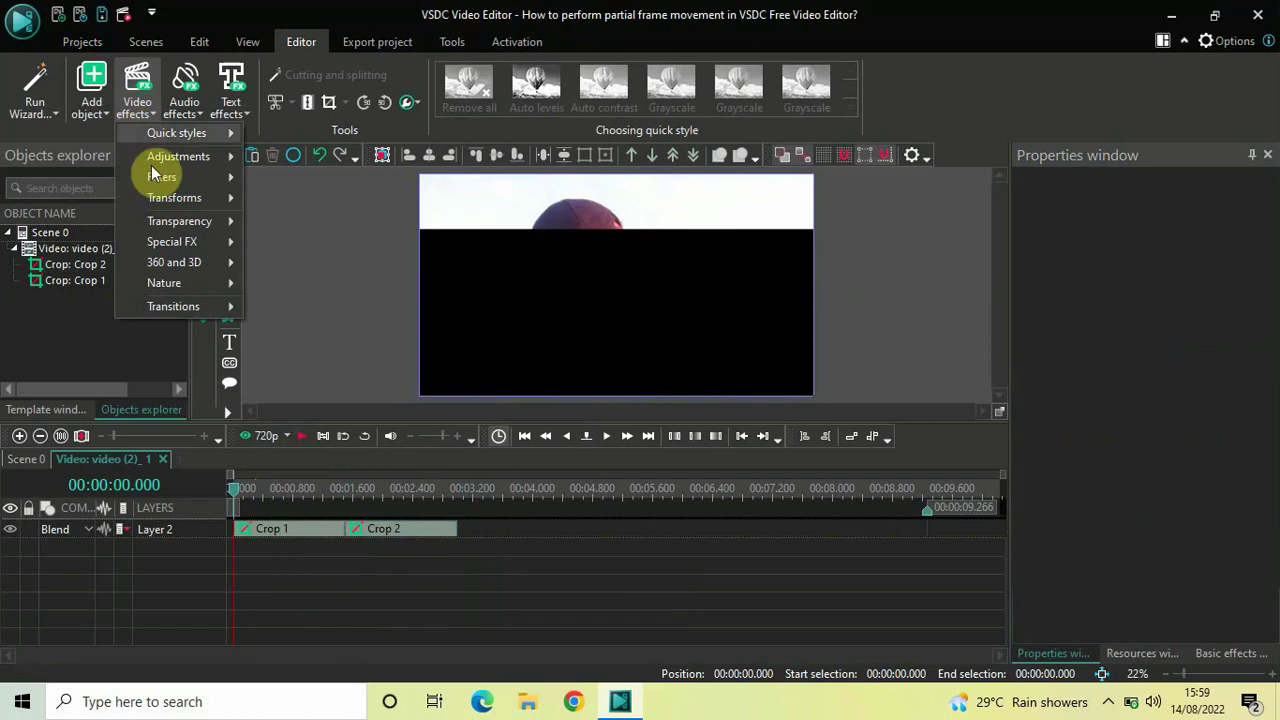
pyautogui.moveTo(180, 220)
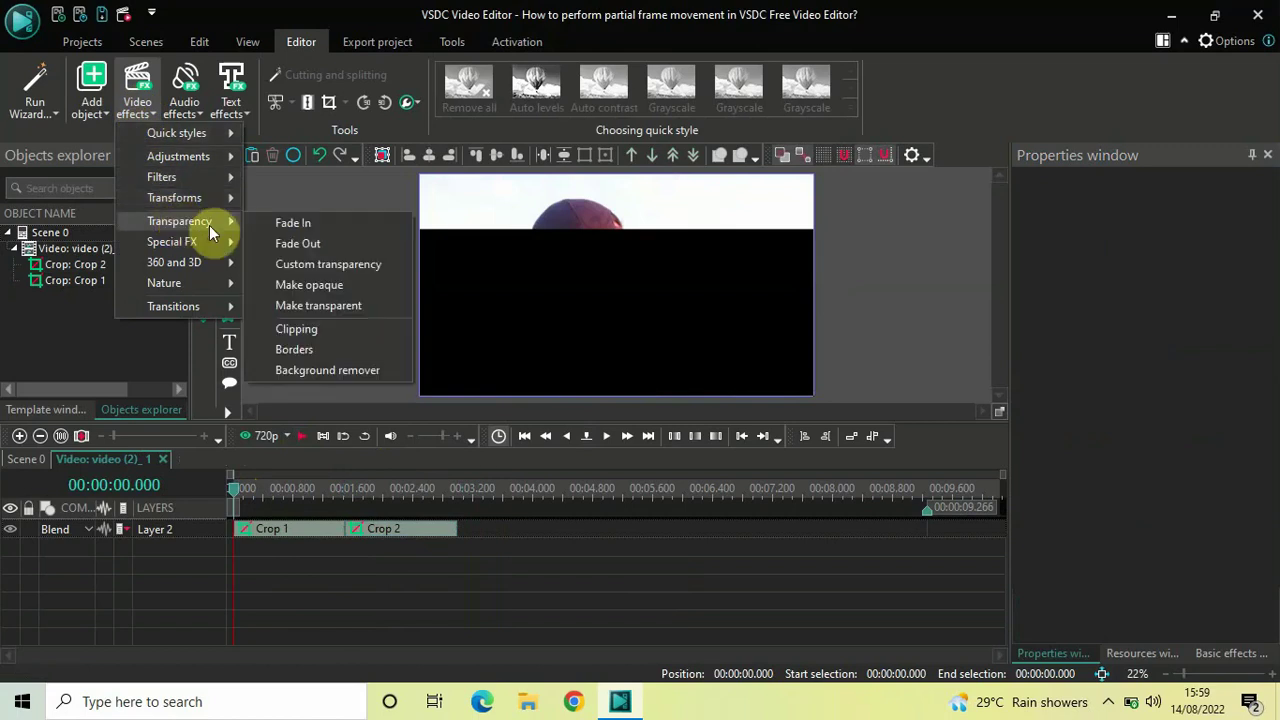
pyautogui.click(295, 222)
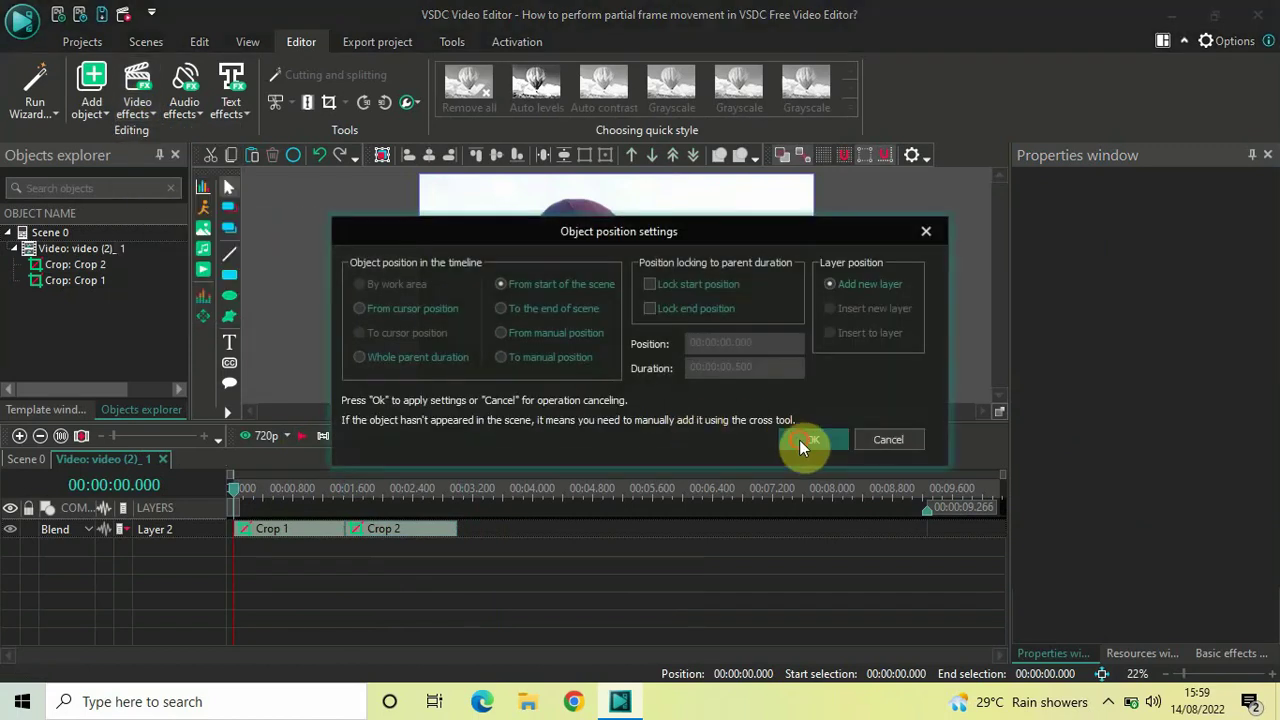
pyautogui.click(805, 440)
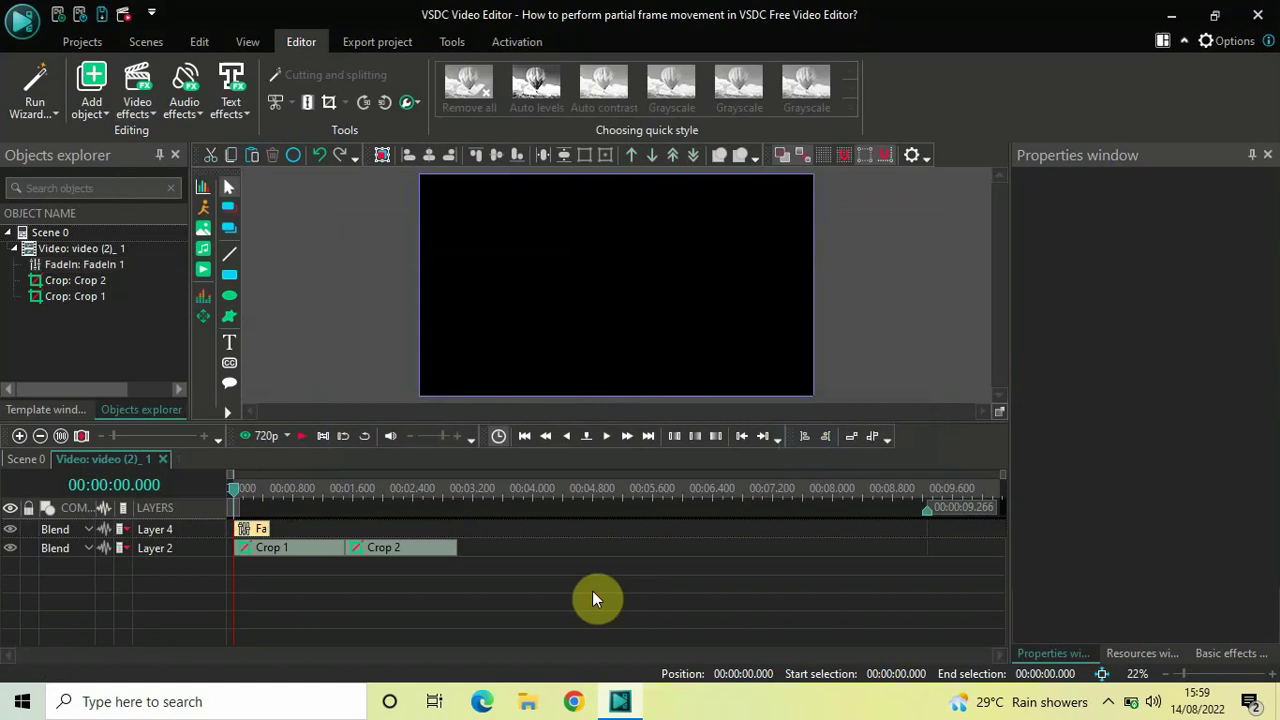
# - Preview the effects, switch to the Scene 0 timeline, and replay from 0 to check the fade-in
pyautogui.press('space')
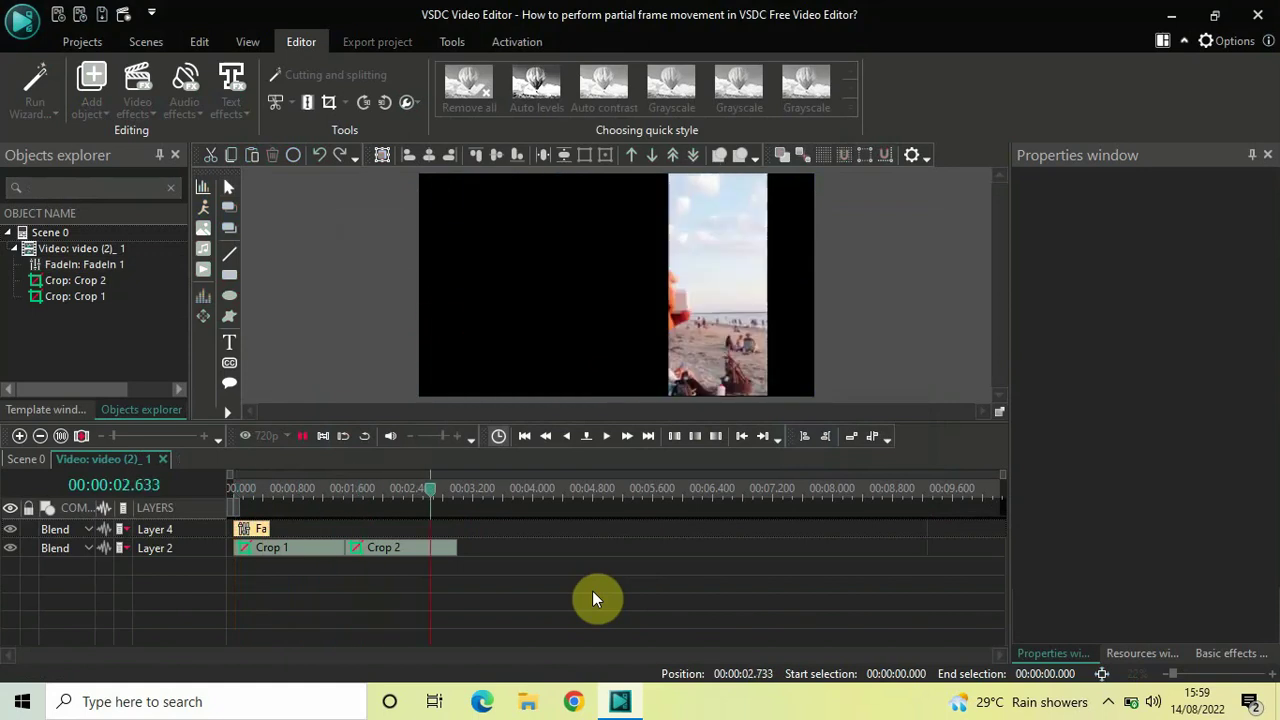
pyautogui.press('space')
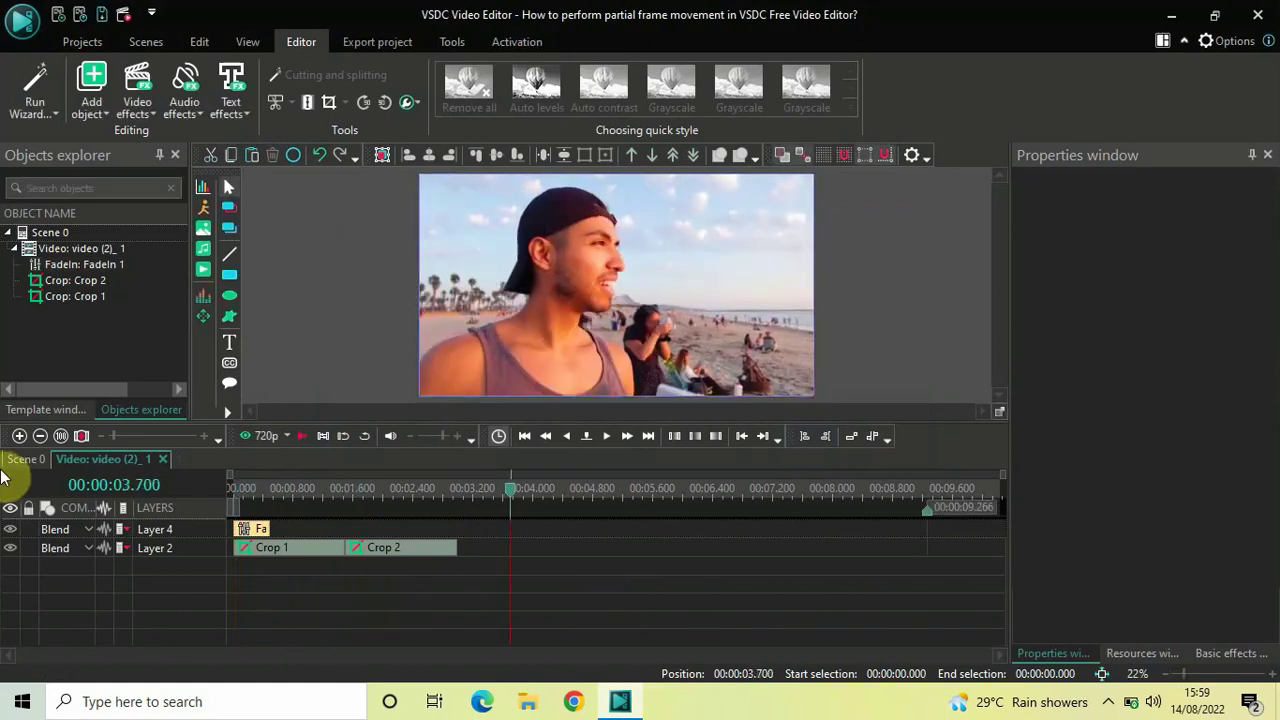
pyautogui.click(26, 459)
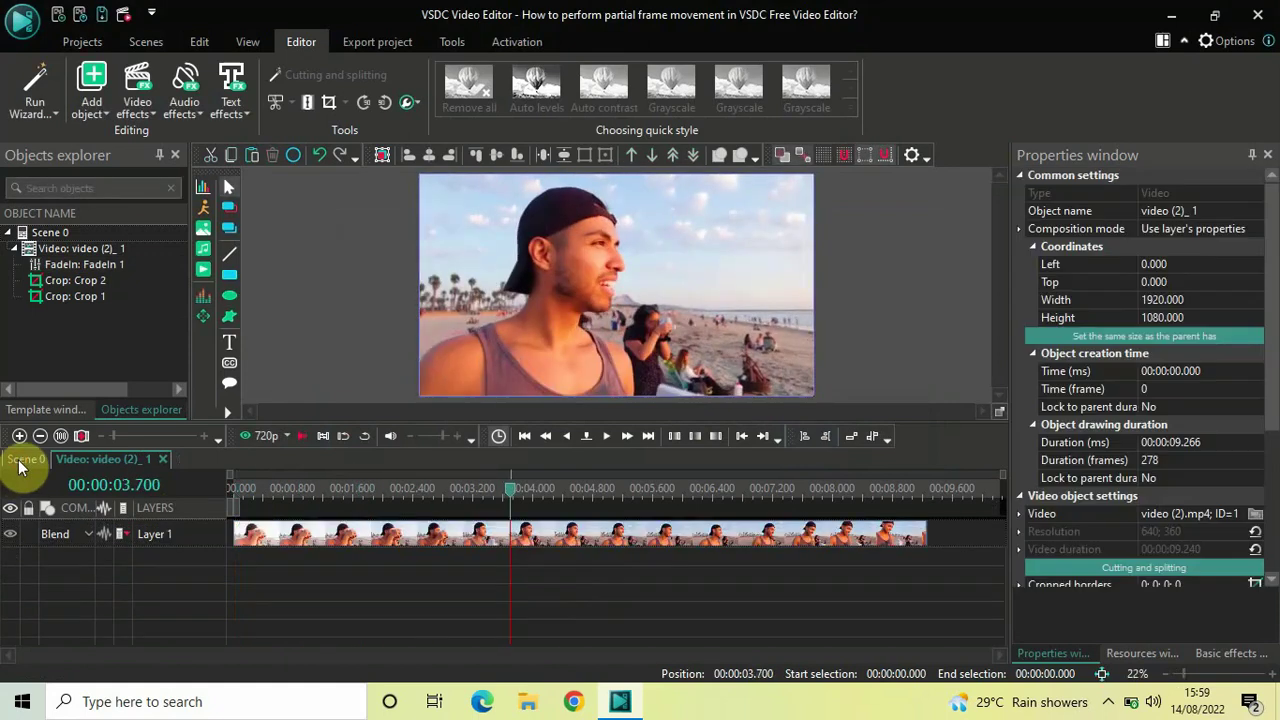
pyautogui.click(231, 500)
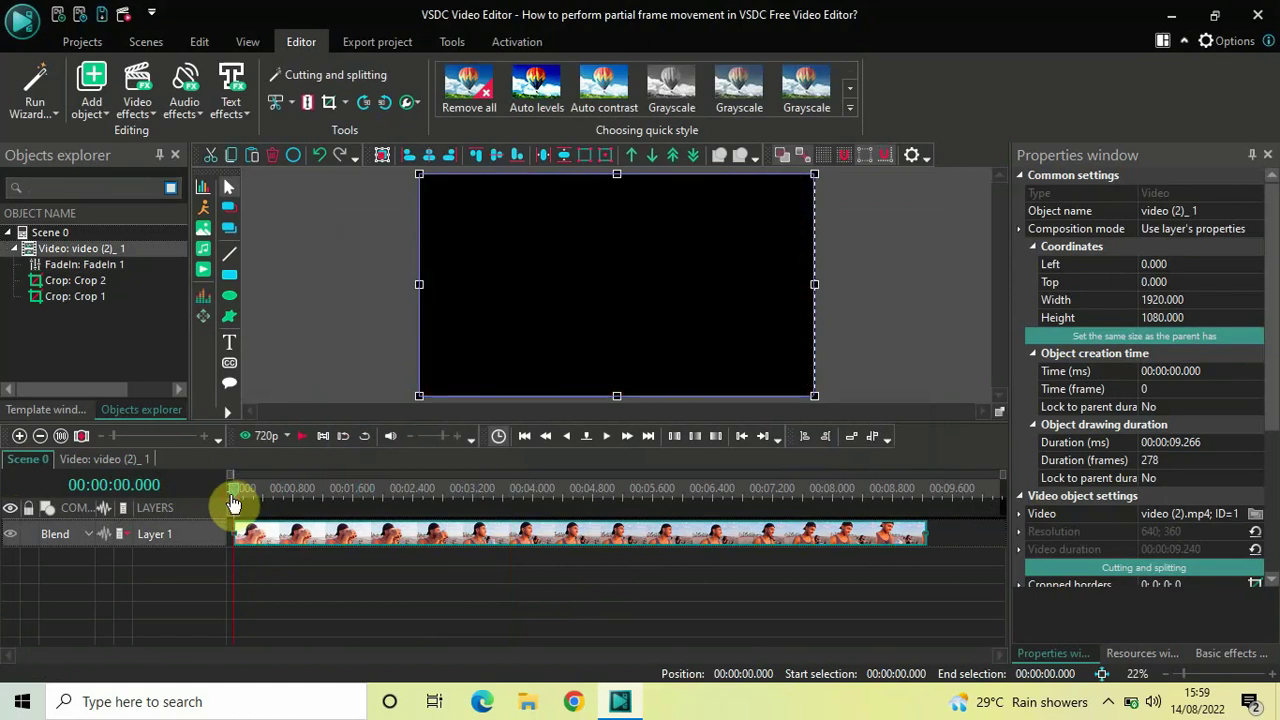
pyautogui.press('space')
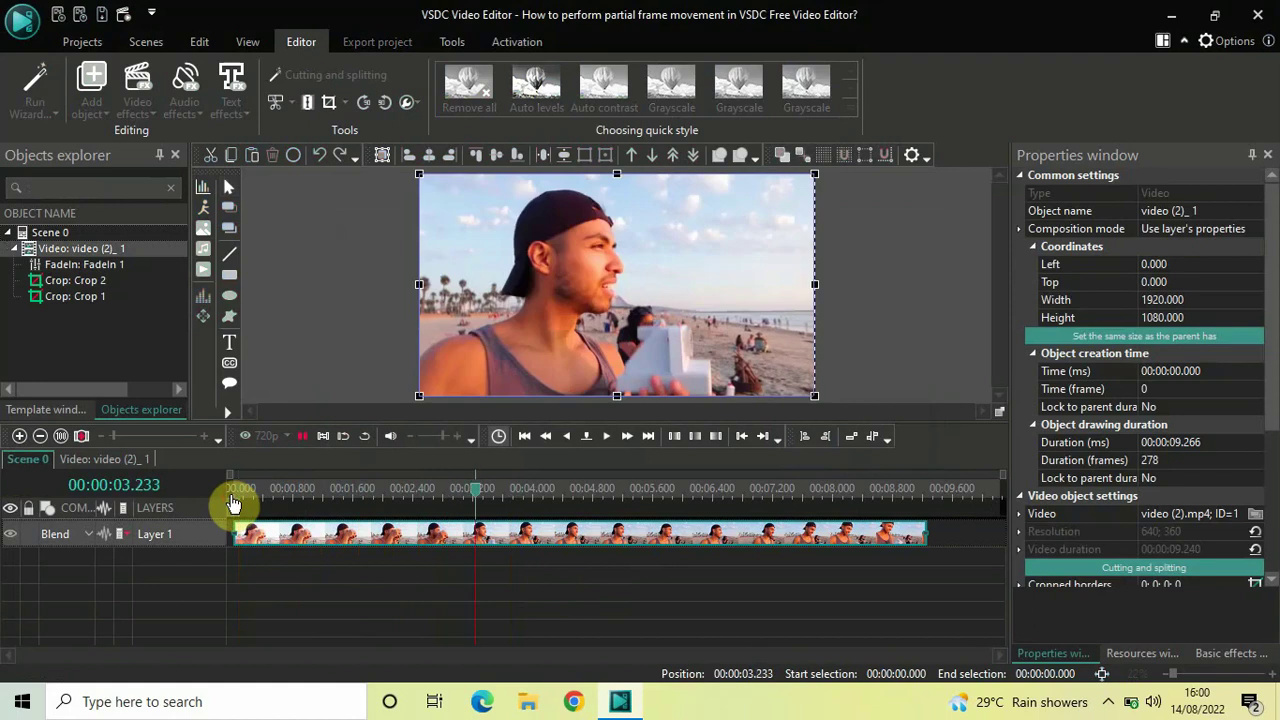
pyautogui.click(231, 500)
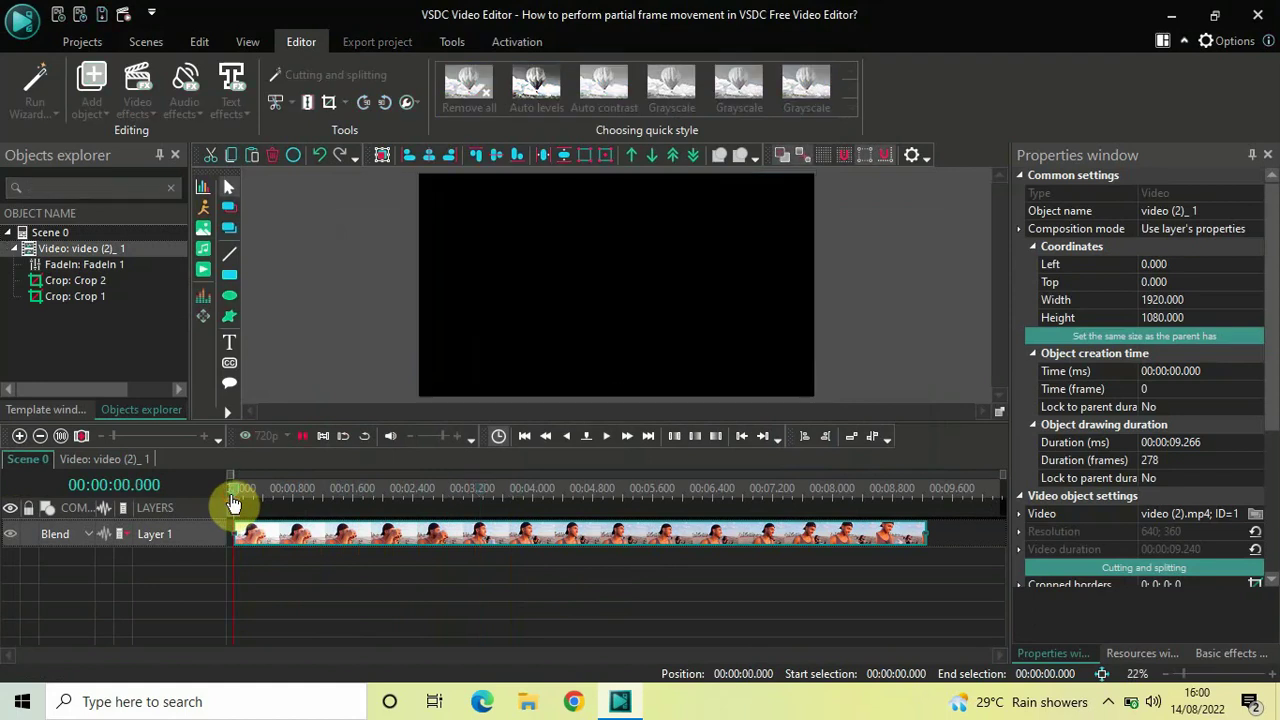